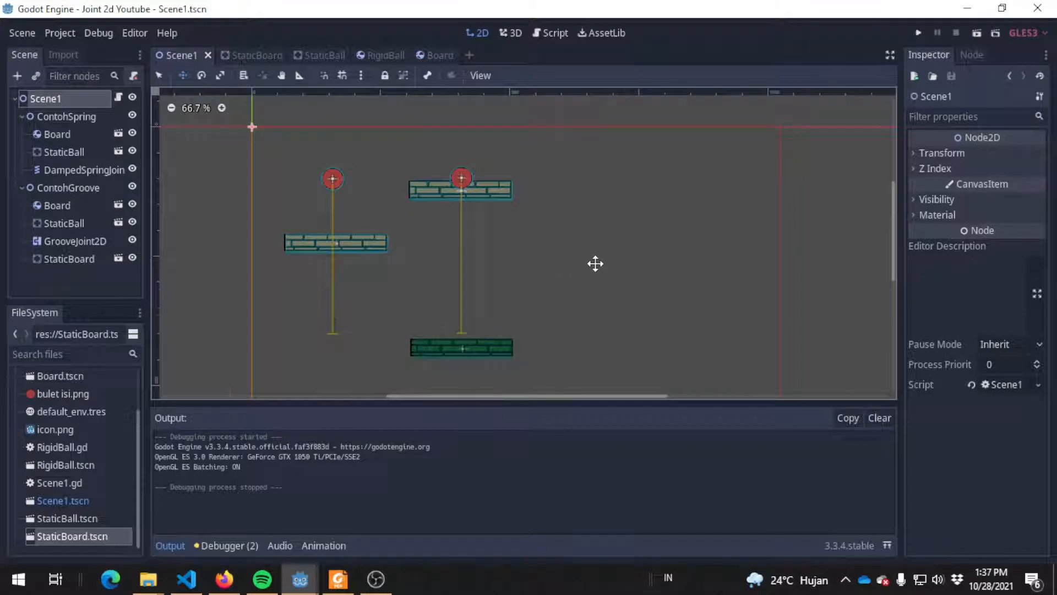
pyautogui.moveTo(595, 262); pyautogui.dragTo(571, 245, button='middle')
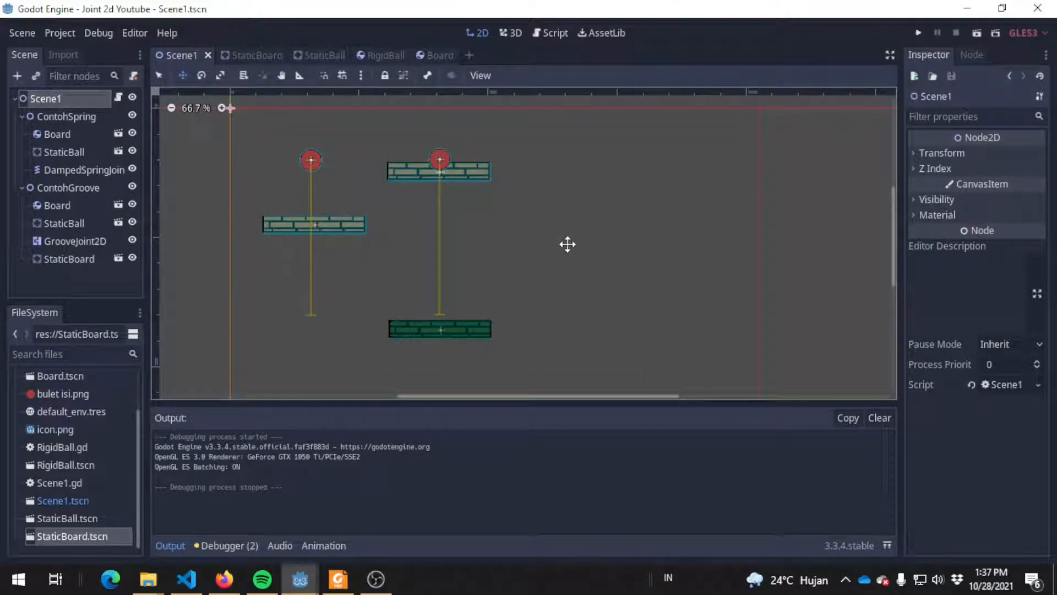
pyautogui.click(21, 188)
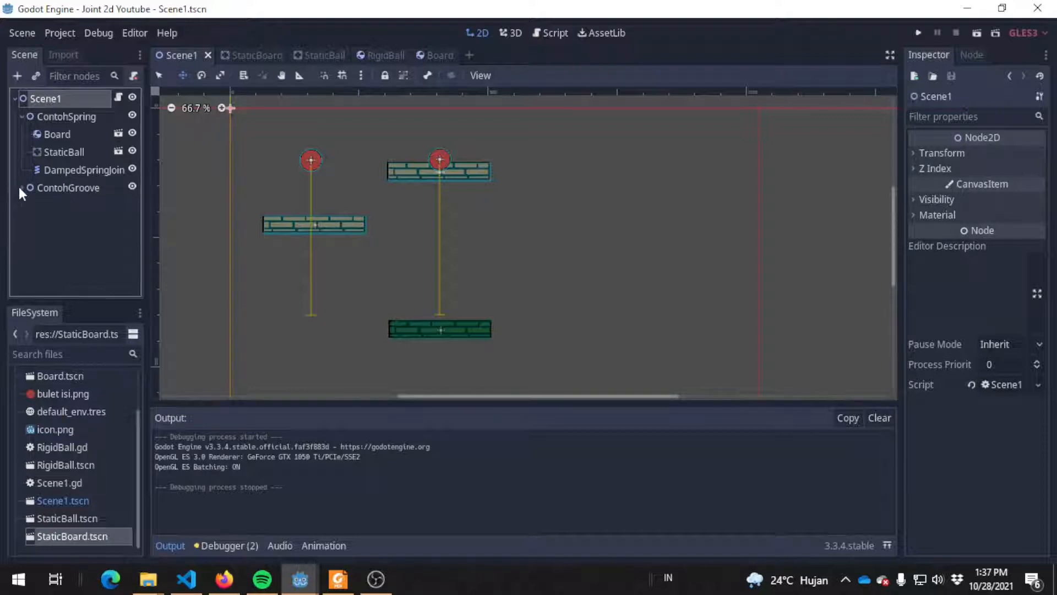
pyautogui.click(21, 188)
pyautogui.moveTo(621, 190); pyautogui.dragTo(578, 202, button='middle')
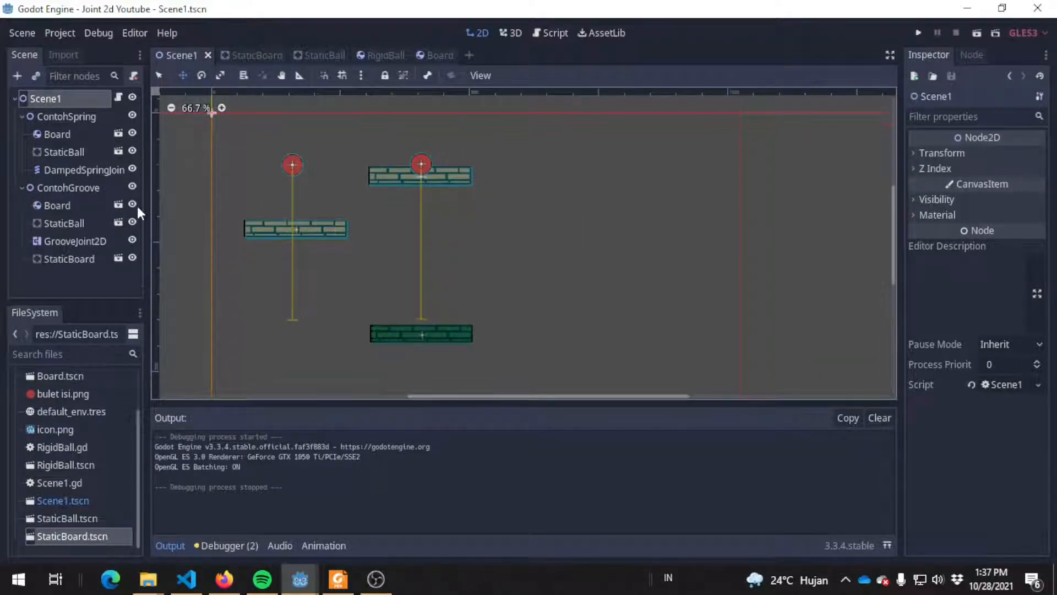
# Duplicate the ContohGroove node with its children and rename the copy as ContohPinJoint
pyautogui.click(86, 187)
pyautogui.hotkey('ctrl', 'd')
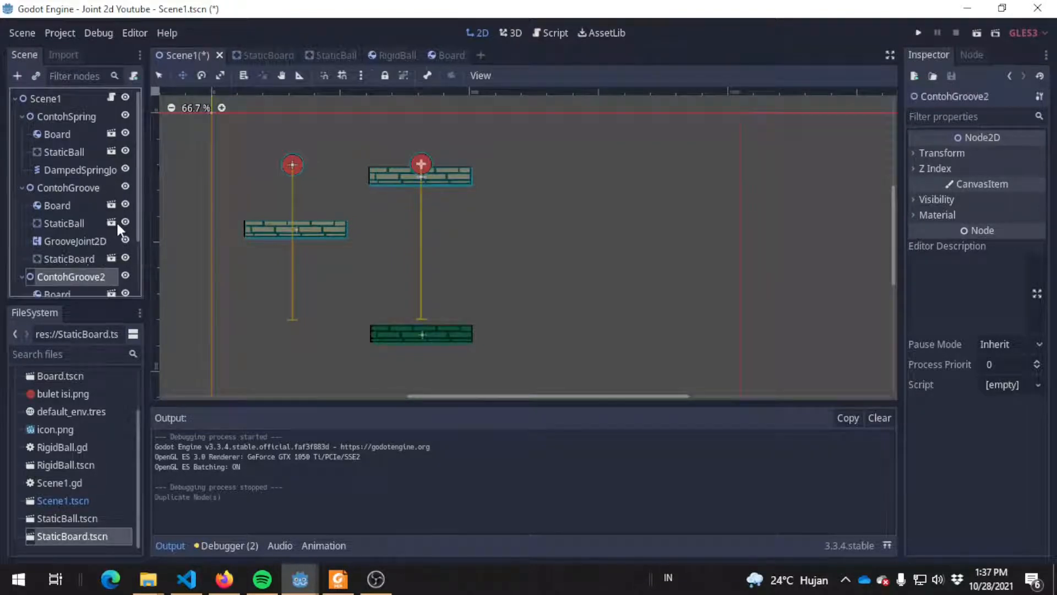
pyautogui.scroll(-3, 117, 226)
pyautogui.doubleClick(81, 228)
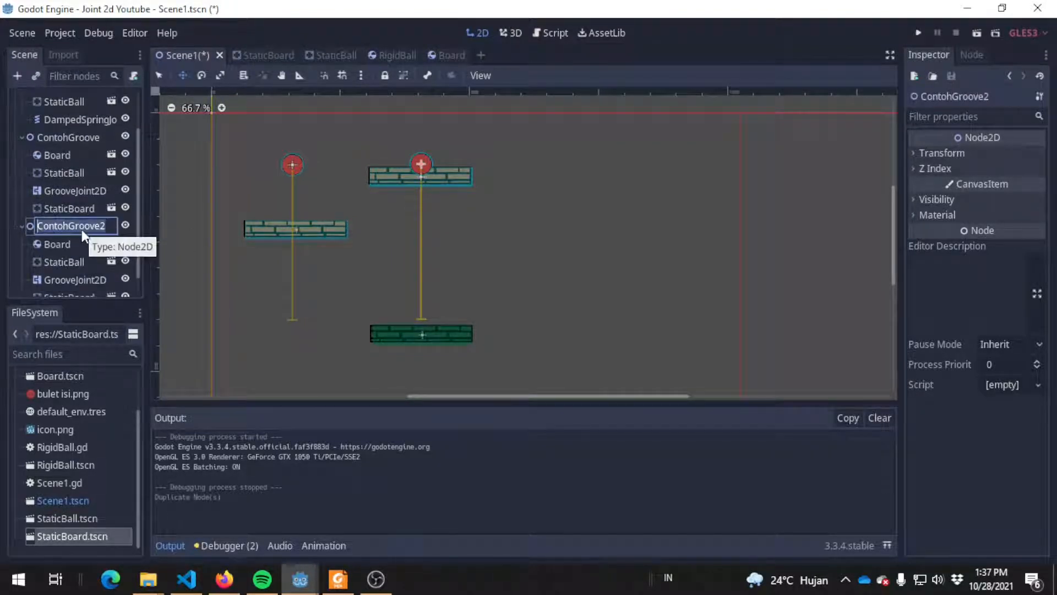
pyautogui.write('ContohPinJoint')
pyautogui.press('Return')
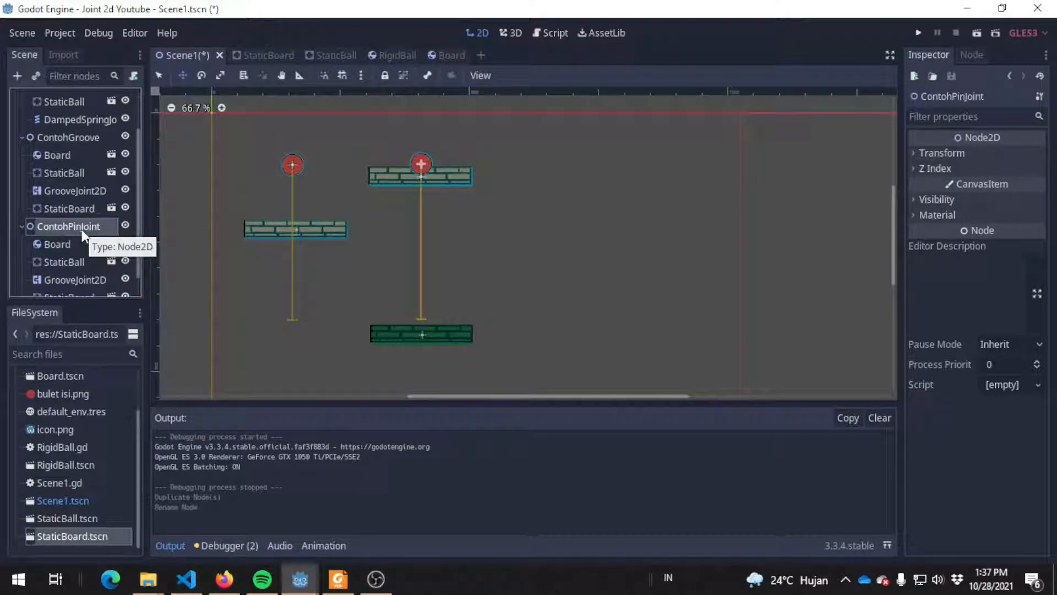
# Move the ContohPinJoint group horizontally beside the groove example to (689, 100) and save the scene
pyautogui.scroll(-1, 55, 221)
pyautogui.click(78, 226)
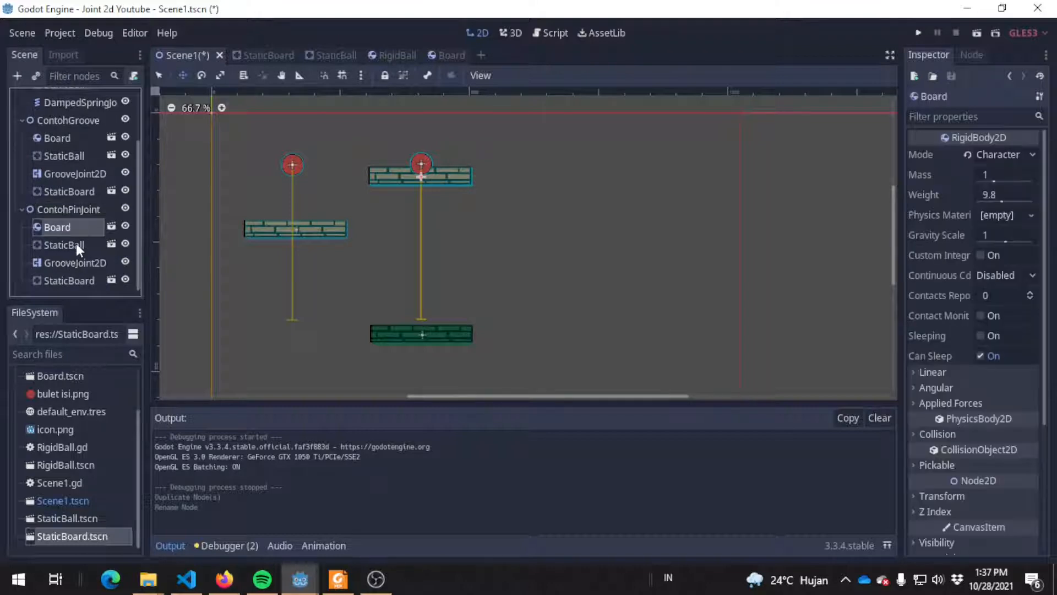
pyautogui.click(77, 246)
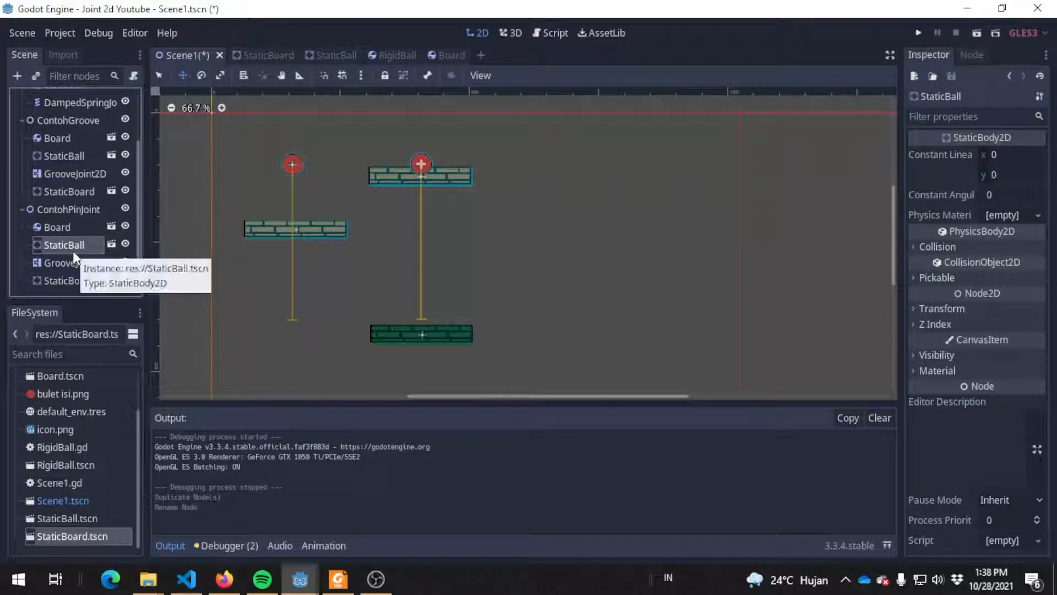
pyautogui.click(78, 269)
pyautogui.click(73, 280)
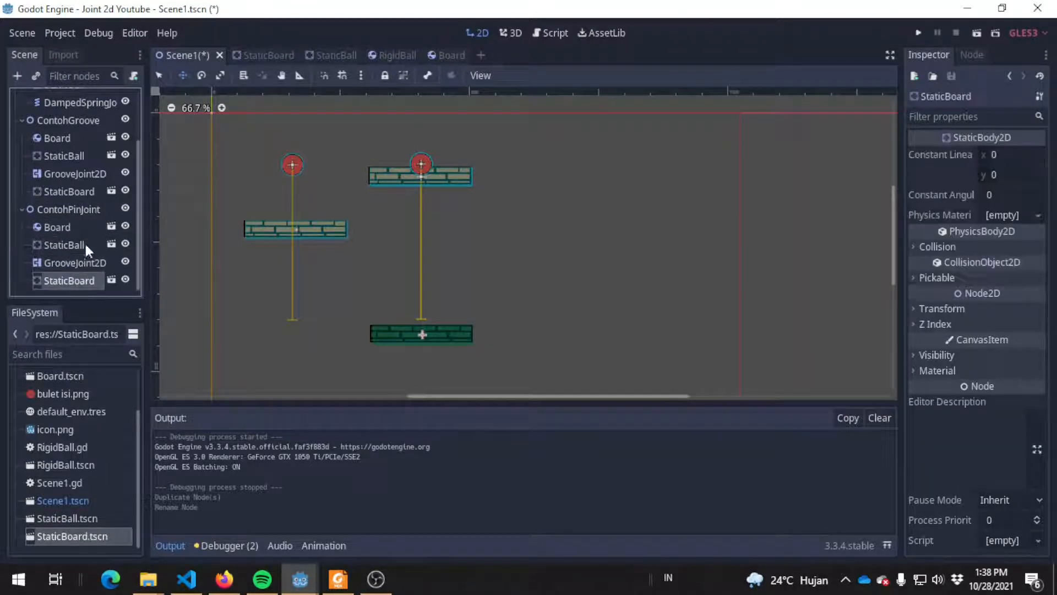
pyautogui.click(74, 210)
pyautogui.moveTo(424, 164); pyautogui.dragTo(571, 165)
pyautogui.hotkey('ctrl', 's')
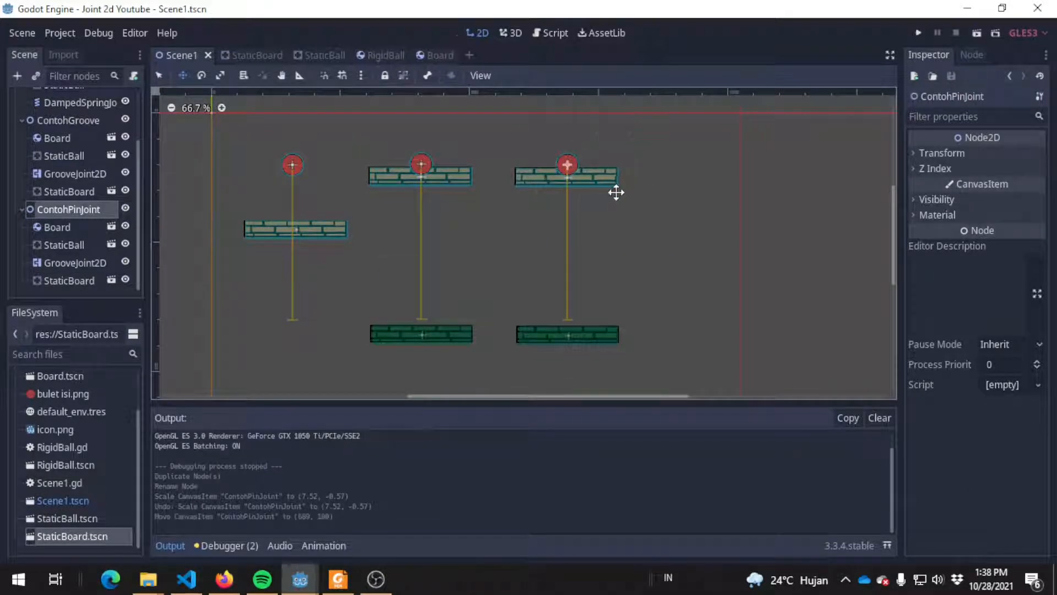
# Change the type of ContohPinJoint's GrooveJoint2D node to PinJoint2D and save the scene
pyautogui.click(80, 263)
pyautogui.rightClick(51, 263)
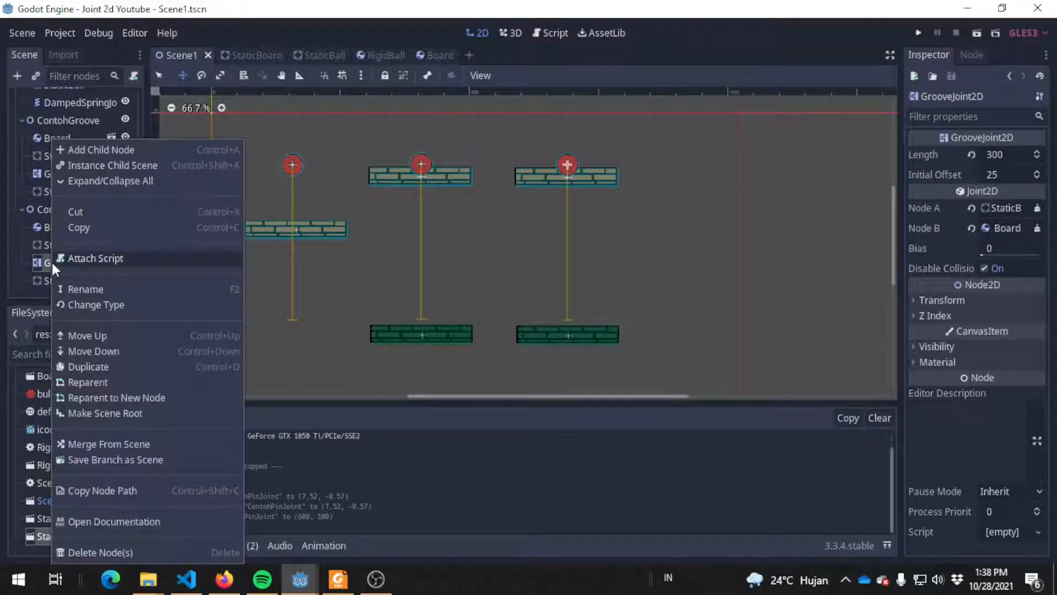
pyautogui.click(97, 304)
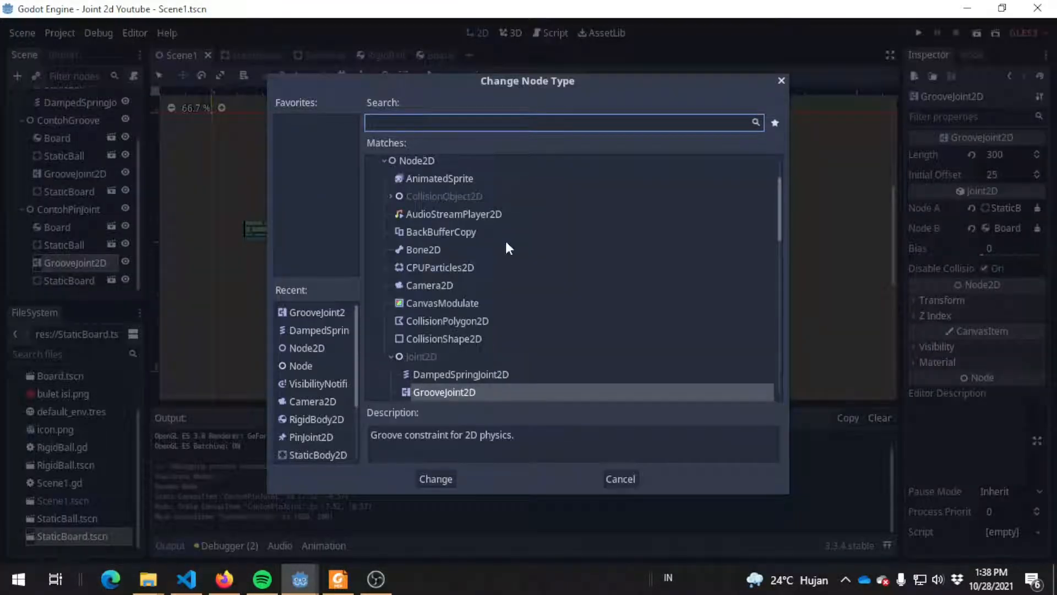
pyautogui.scroll(-2, 505, 243)
pyautogui.click(475, 350)
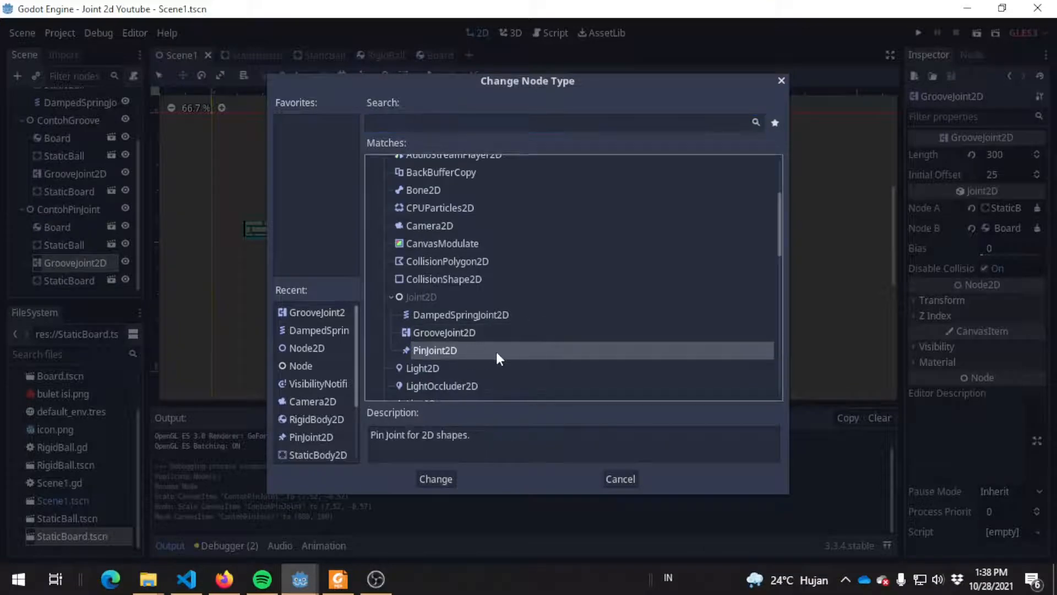
pyautogui.doubleClick(497, 350)
pyautogui.hotkey('ctrl', 's')
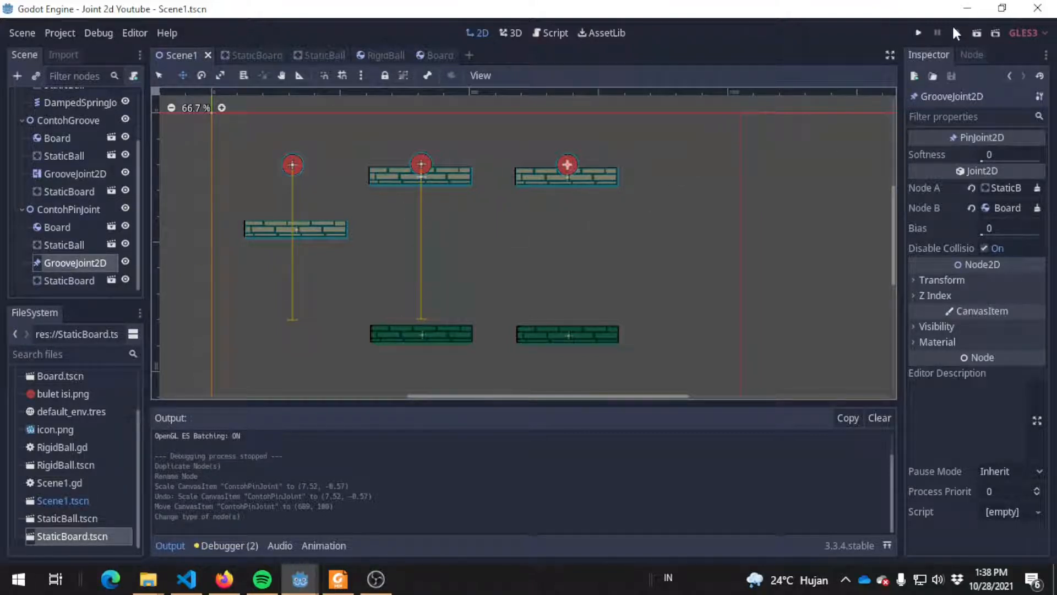
# Run the project, drop many balls onto both ends of the pin-joint board to test it, and close the game
pyautogui.click(918, 33)
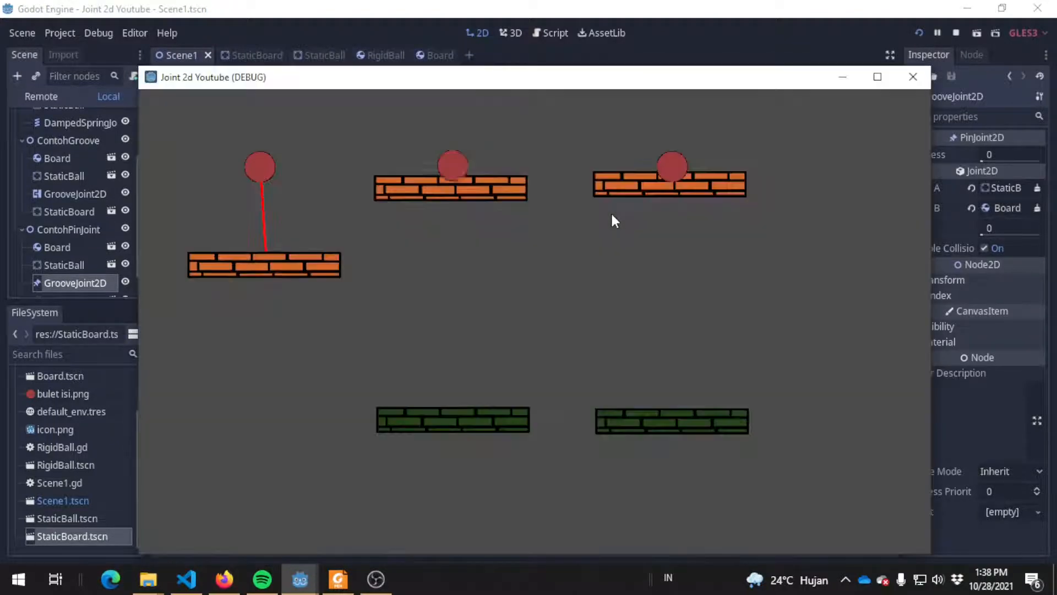
pyautogui.click(720, 137)
pyautogui.click(637, 136)
pyautogui.click(635, 137)
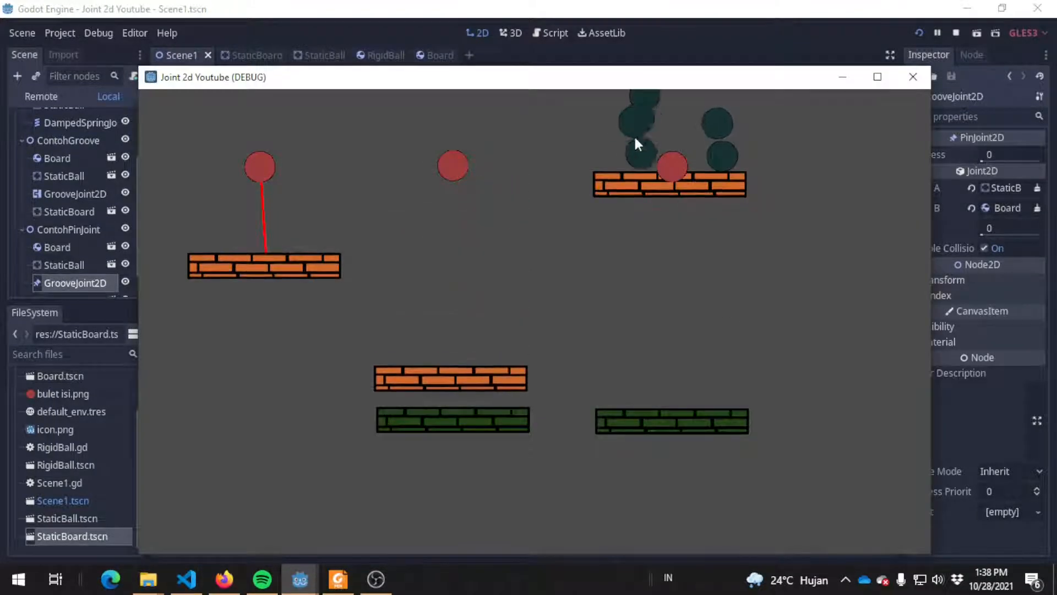
pyautogui.click(635, 138)
pyautogui.click(635, 138)
pyautogui.click(725, 172)
pyautogui.click(696, 126)
pyautogui.click(696, 128)
pyautogui.click(696, 134)
pyautogui.click(696, 134)
pyautogui.click(623, 155)
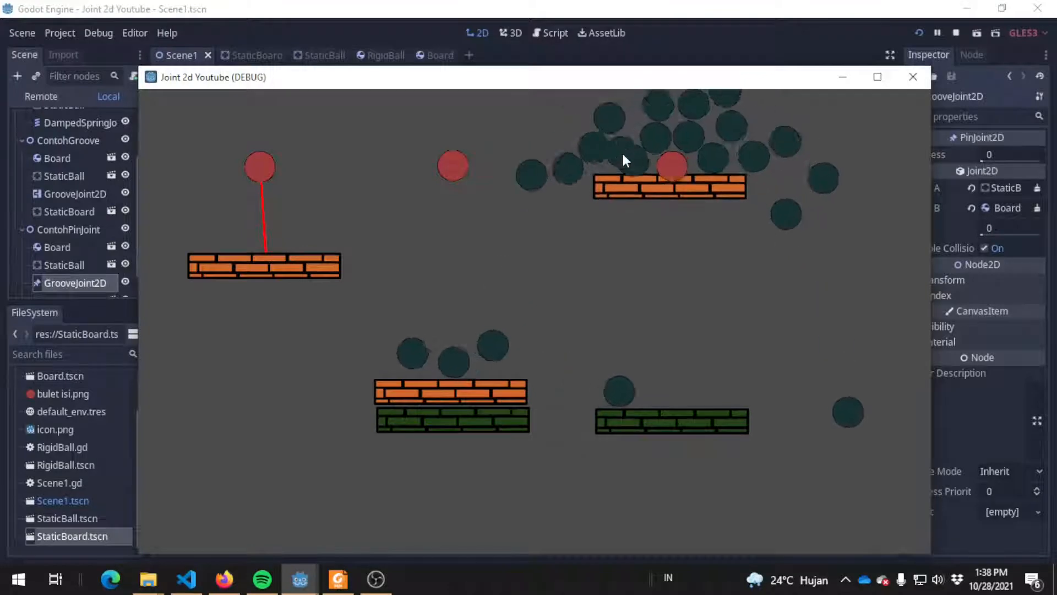
pyautogui.click(623, 154)
pyautogui.click(715, 142)
pyautogui.click(715, 142)
pyautogui.click(714, 141)
pyautogui.click(712, 141)
pyautogui.click(713, 141)
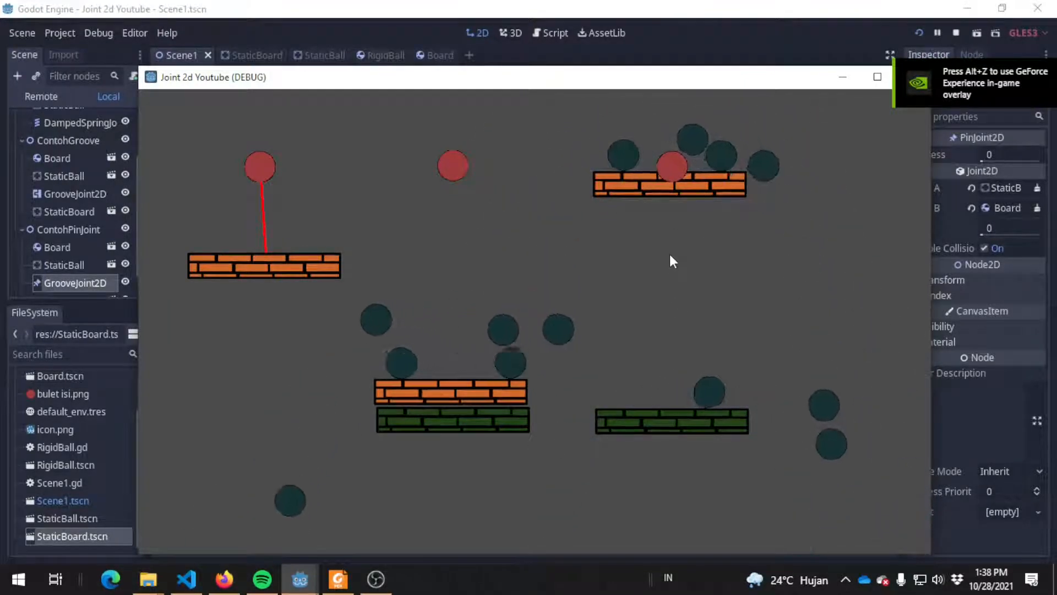
pyautogui.click(701, 161)
pyautogui.click(706, 155)
pyautogui.click(708, 151)
pyautogui.click(709, 151)
pyautogui.click(611, 143)
pyautogui.click(603, 142)
pyautogui.click(602, 142)
pyautogui.click(603, 142)
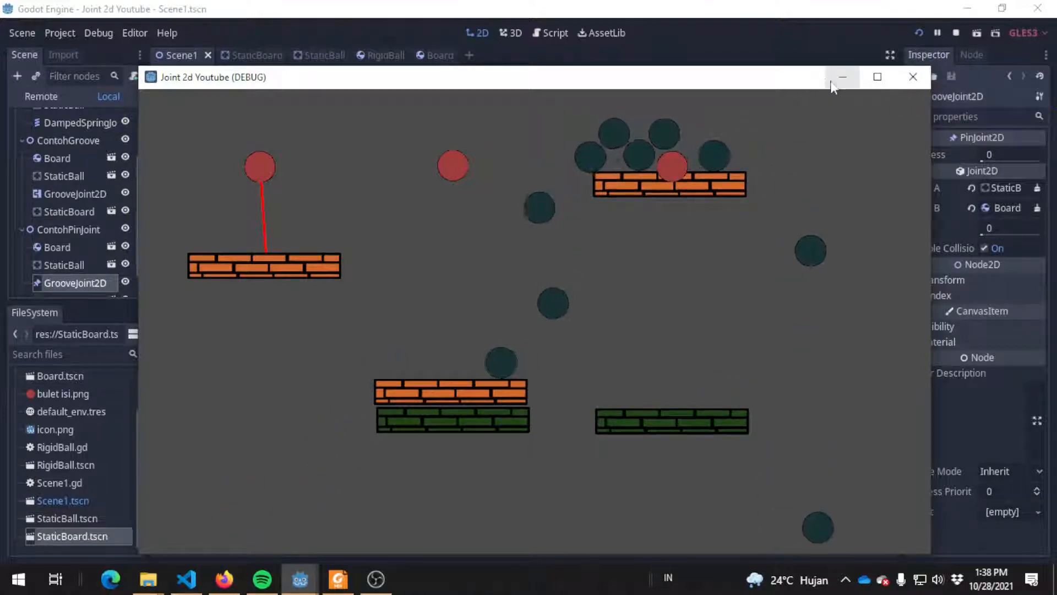
pyautogui.click(679, 117)
pyautogui.click(679, 117)
pyautogui.click(734, 136)
pyautogui.click(735, 135)
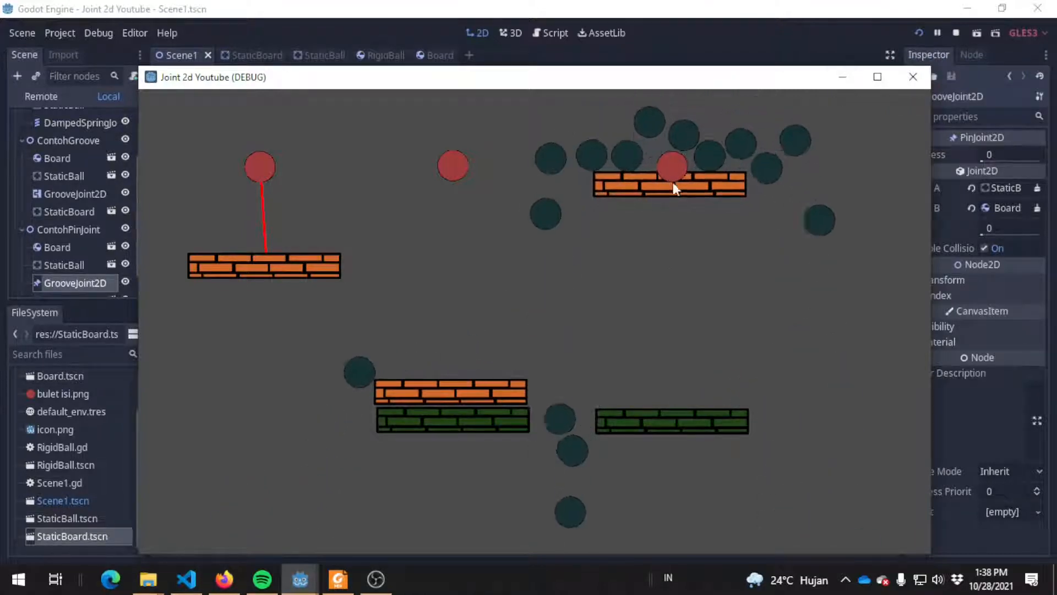
pyautogui.click(913, 77)
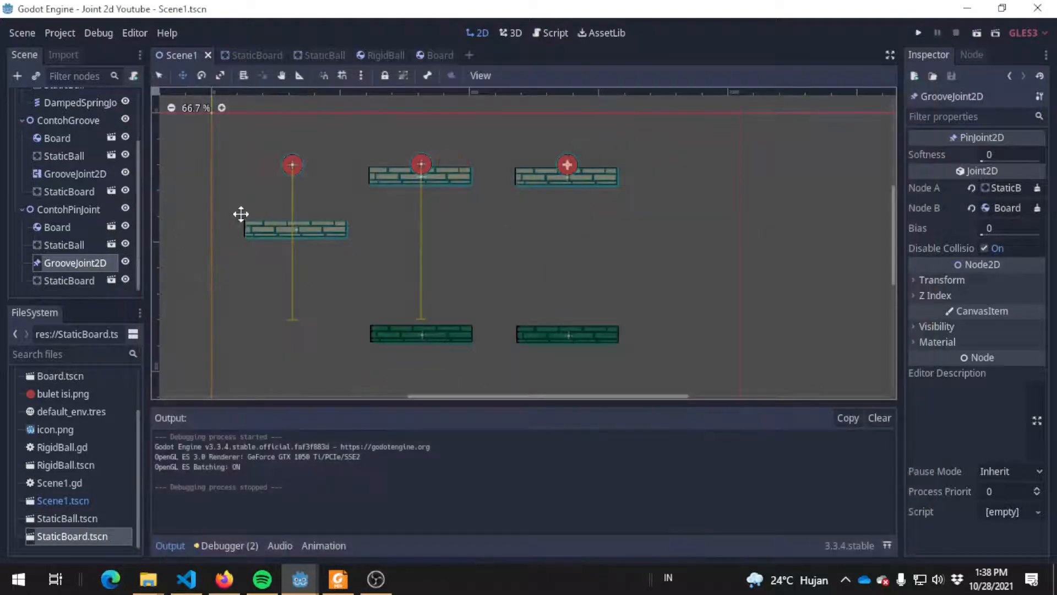
# Set the rigid body mode of the Board under ContohPinJoint to Rigid
pyautogui.click(81, 248)
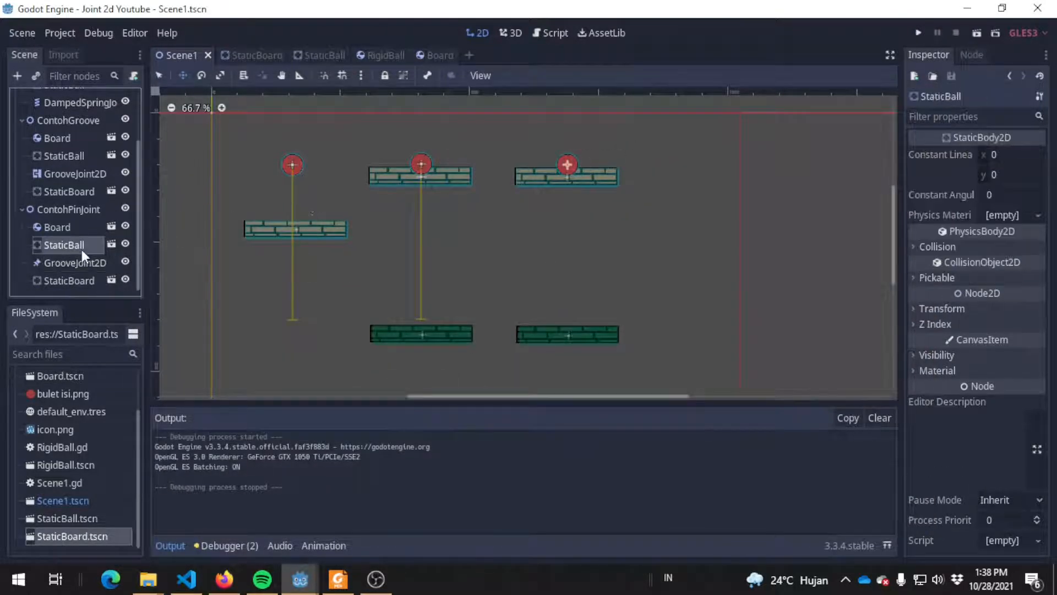
pyautogui.click(57, 227)
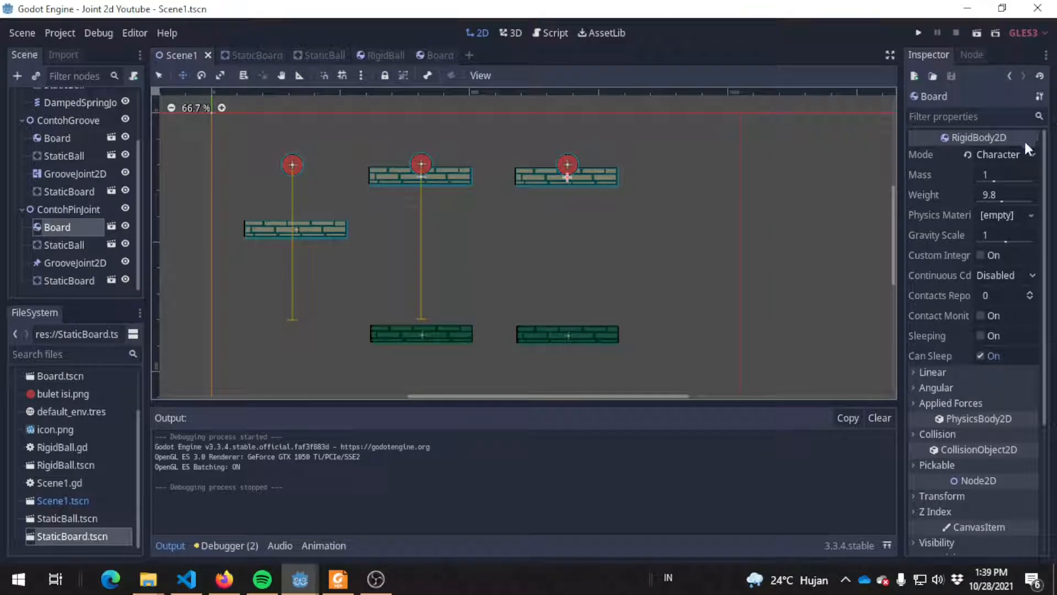
pyautogui.click(1012, 153)
pyautogui.click(1001, 175)
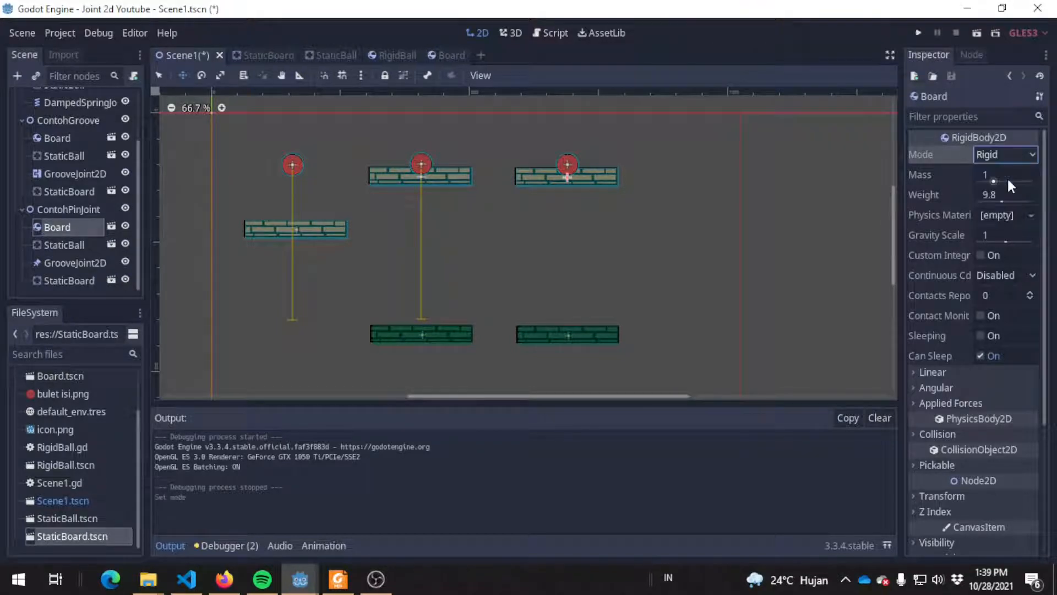
# Run the project with the Rigid board, drop balls on it to test its rotation around the pin, and close the game
pyautogui.click(917, 32)
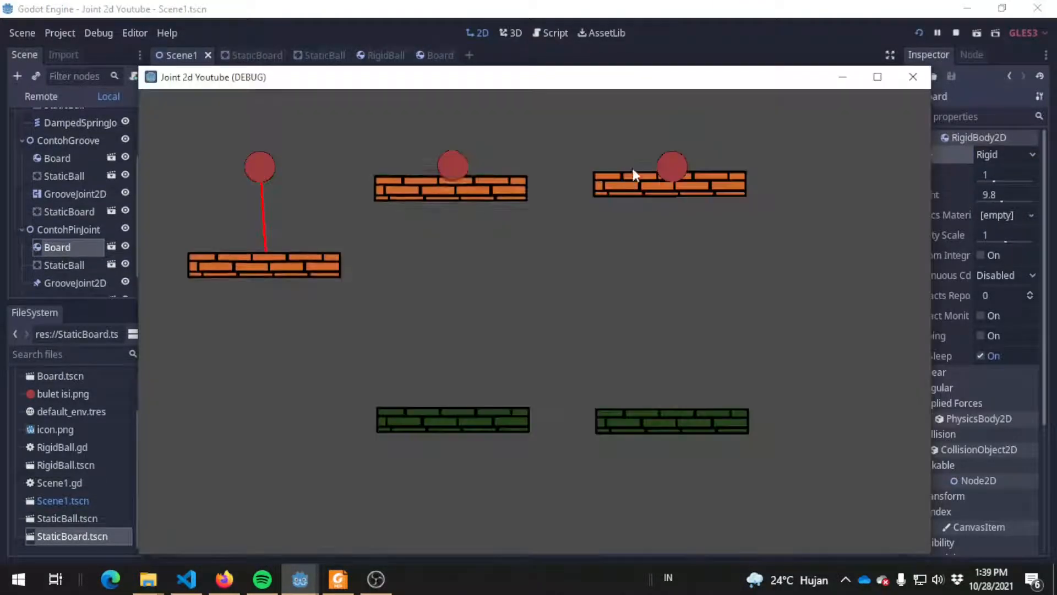
pyautogui.click(749, 122)
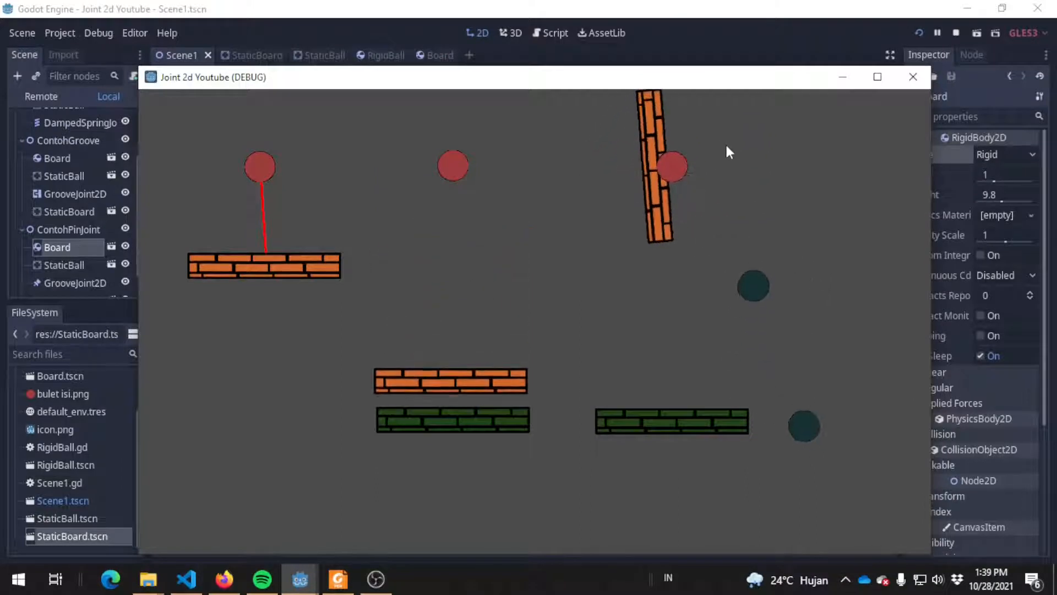
pyautogui.click(695, 120)
pyautogui.click(647, 108)
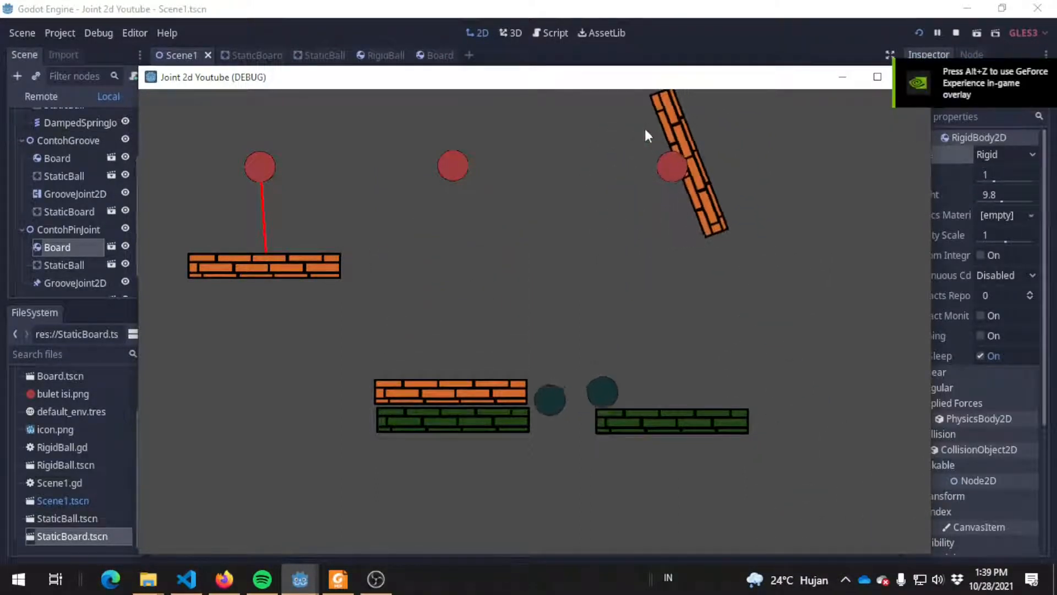
pyautogui.click(643, 124)
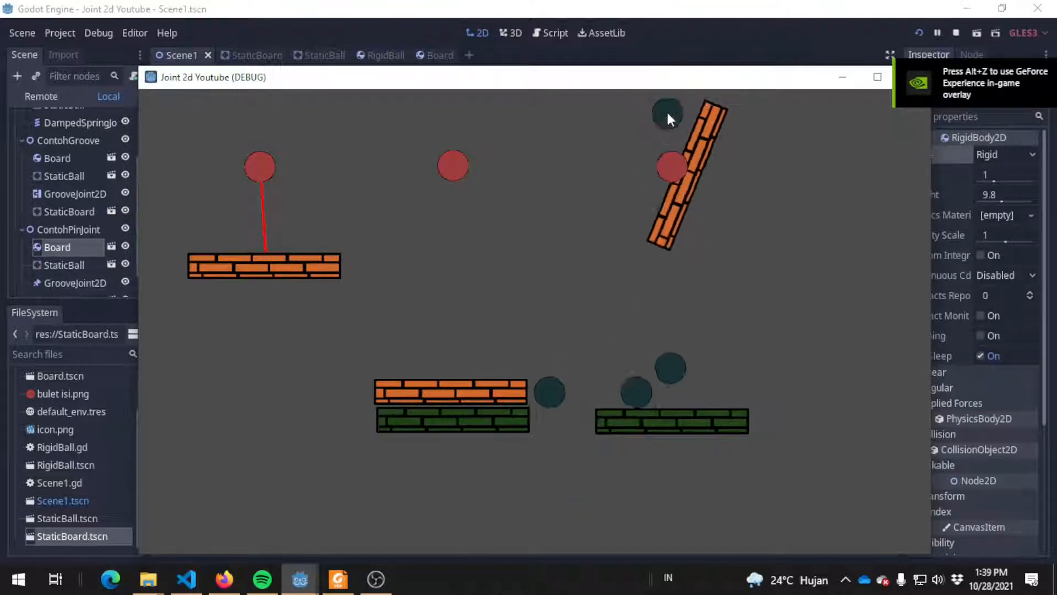
pyautogui.click(667, 113)
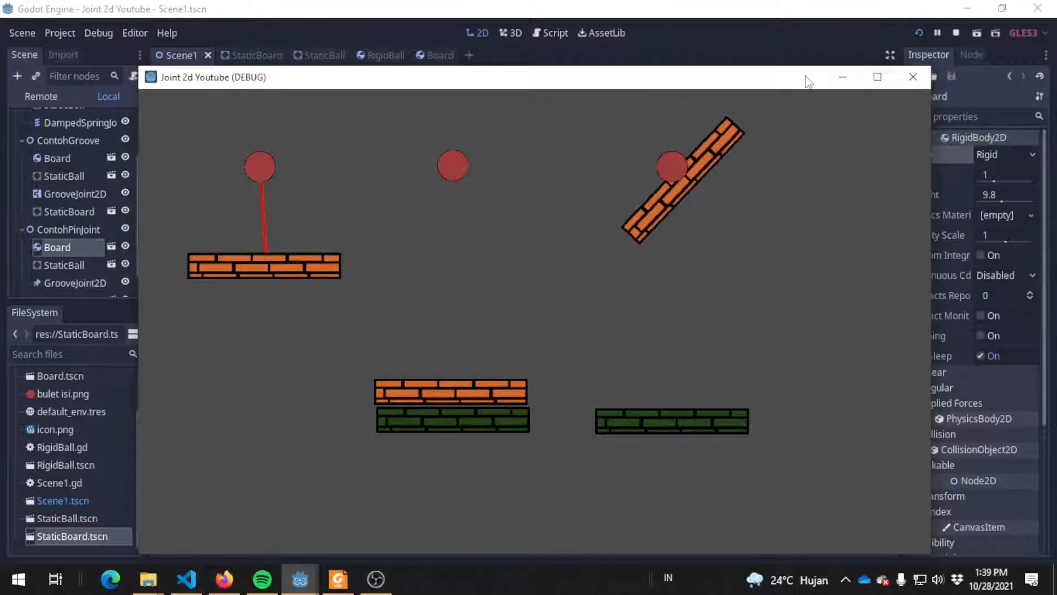
pyautogui.click(885, 75)
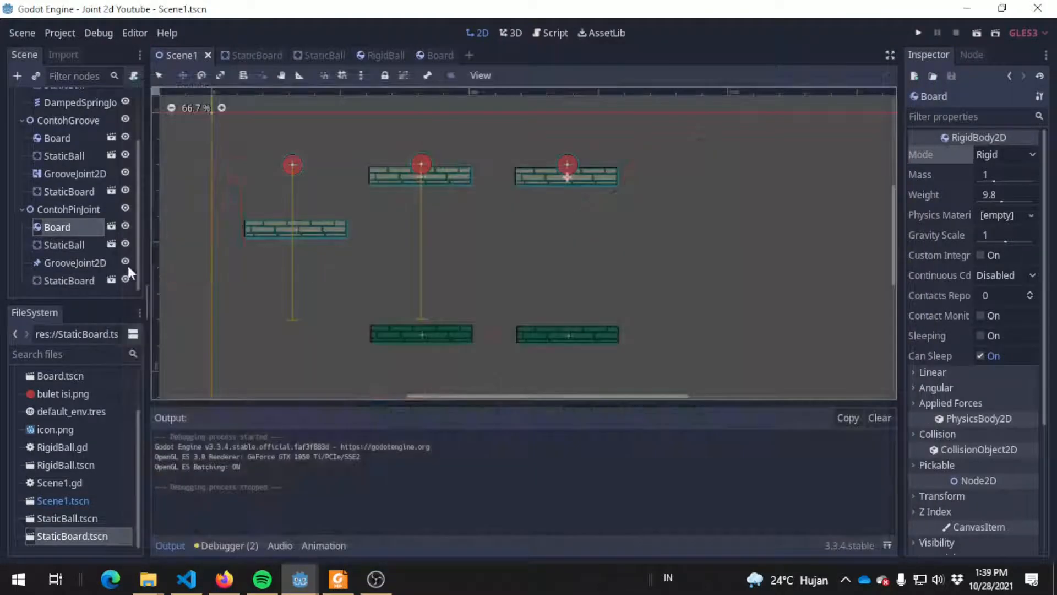
# Set the Softness of ContohPinJoint's pin joint to 16
pyautogui.click(88, 263)
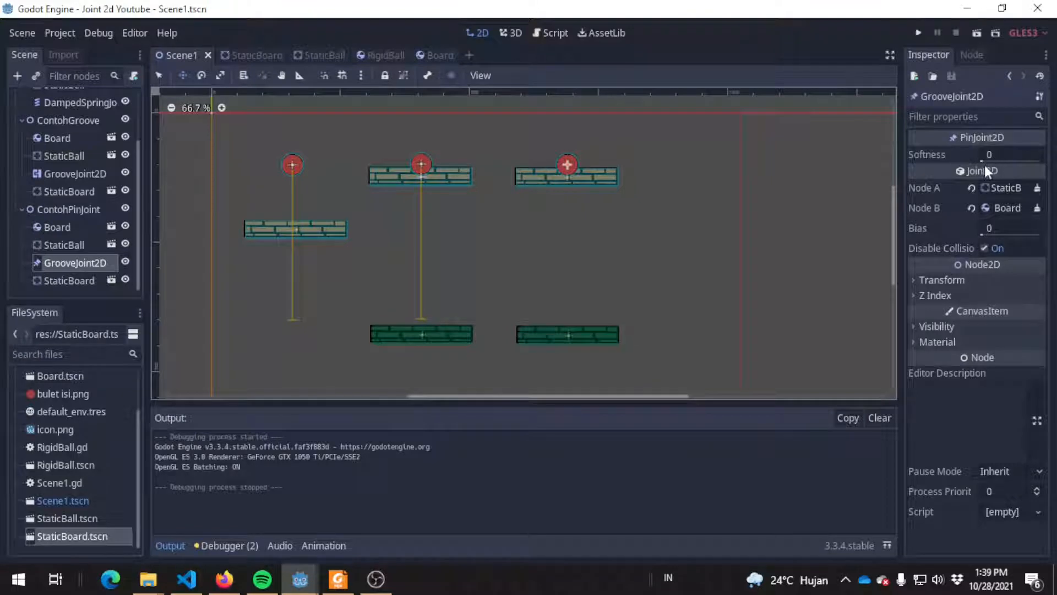
pyautogui.moveTo(953, 149)
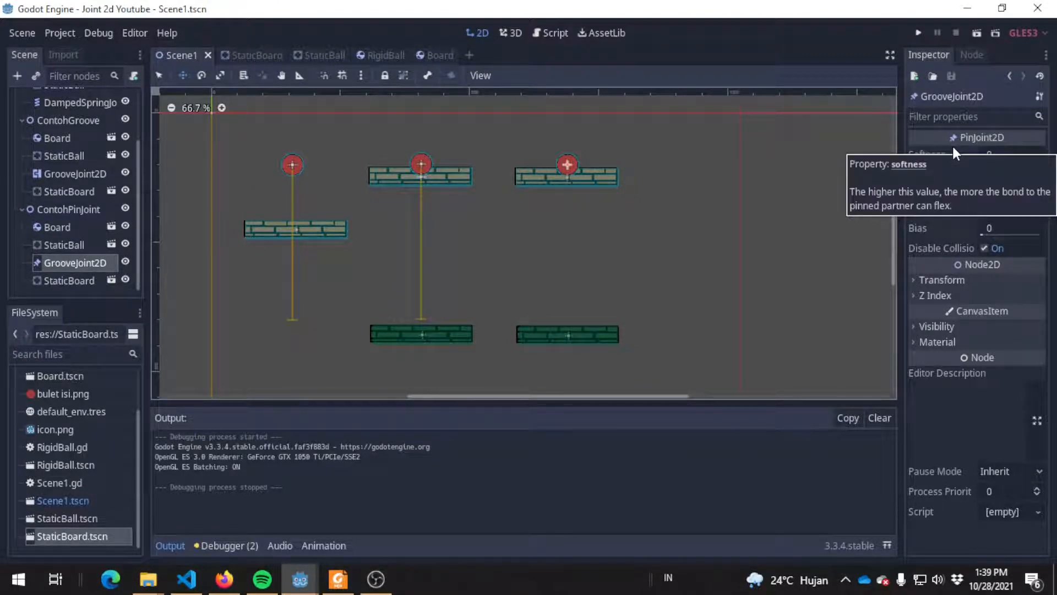
pyautogui.moveTo(986, 164); pyautogui.dragTo(1038, 161)
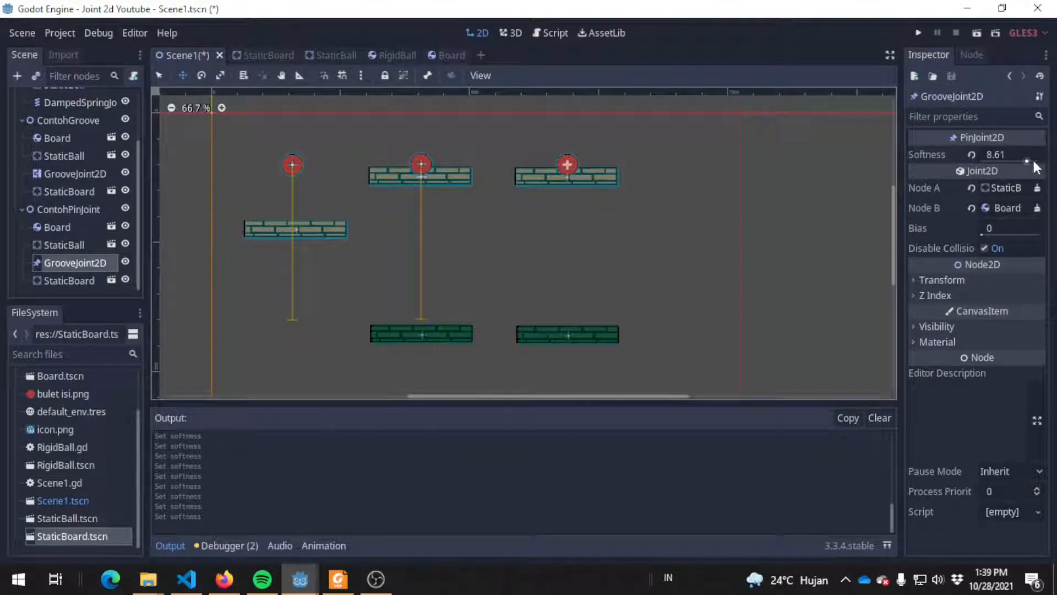
# Run the project with the pin joint's Softness at 16, drop many balls on both ends of the board, and close the game
pyautogui.click(916, 33)
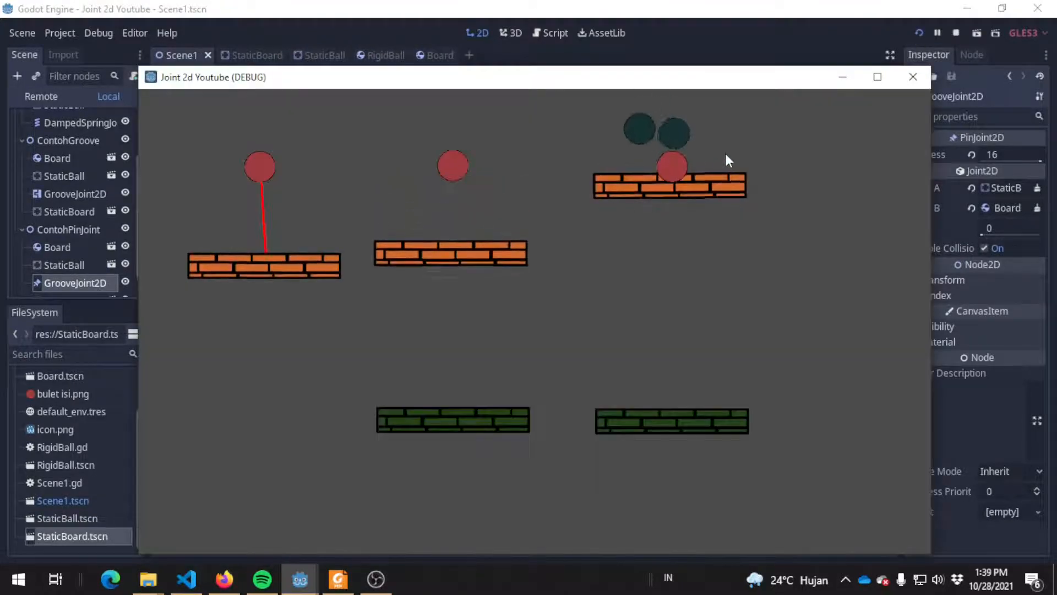
pyautogui.click(668, 130)
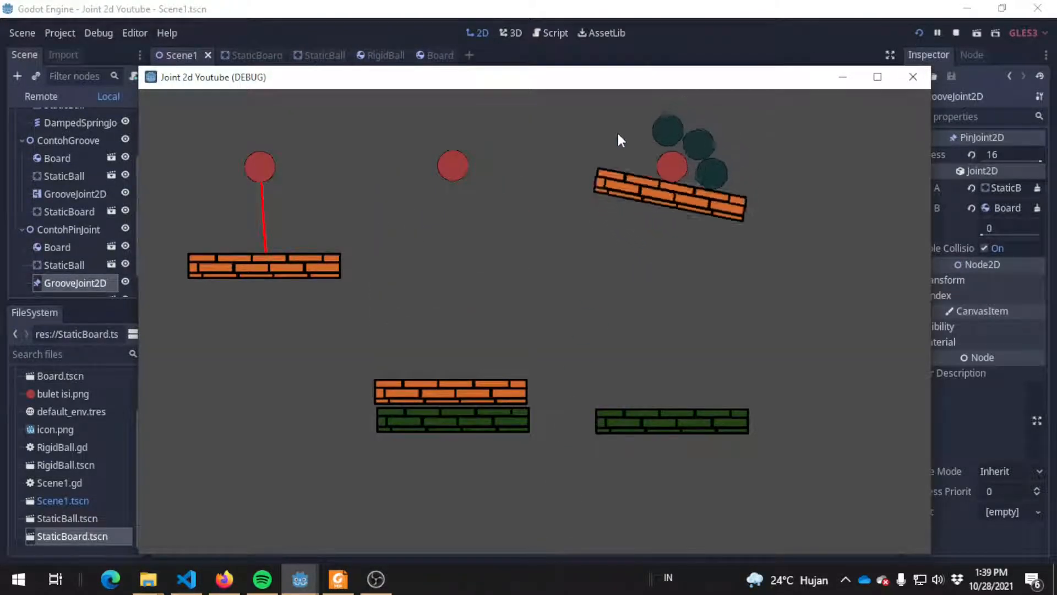
pyautogui.click(582, 122)
pyautogui.click(614, 121)
pyautogui.click(687, 139)
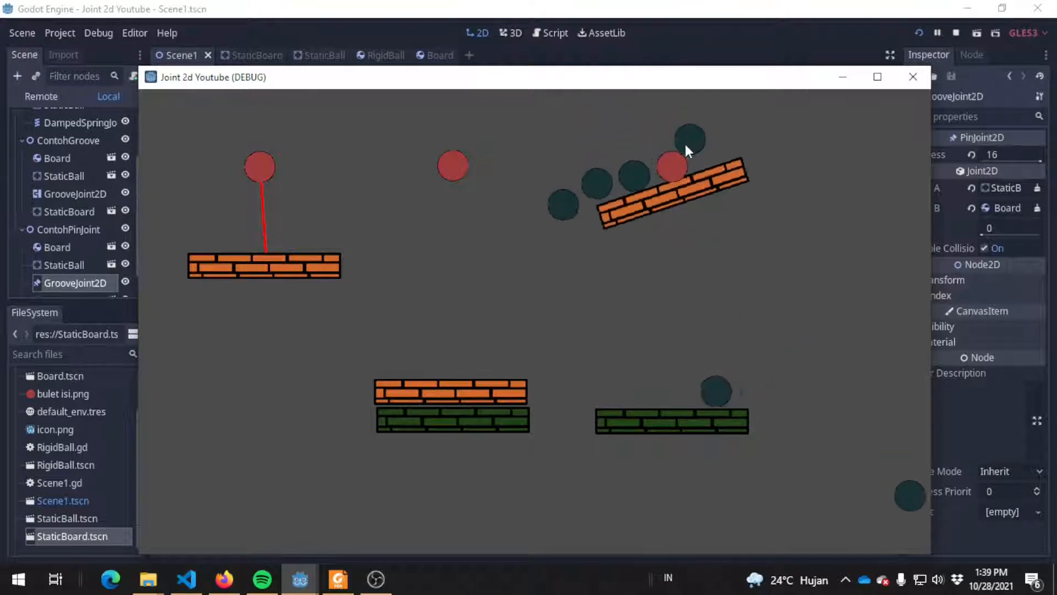
pyautogui.click(675, 132)
pyautogui.click(620, 139)
pyautogui.click(624, 143)
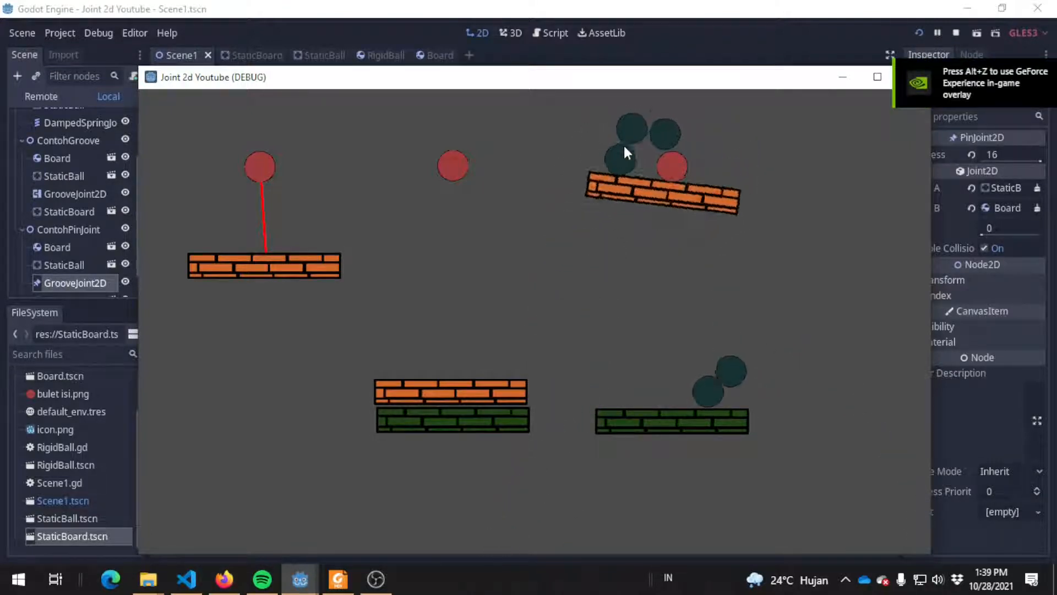
pyautogui.click(726, 124)
pyautogui.click(710, 129)
pyautogui.click(674, 142)
pyautogui.click(637, 139)
pyautogui.click(629, 141)
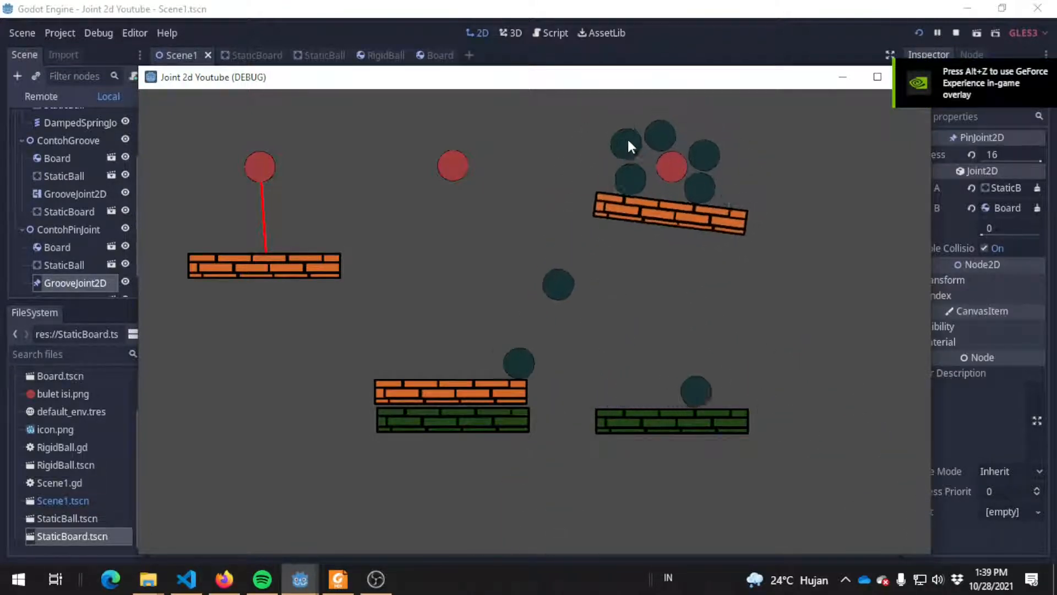
pyautogui.click(627, 142)
pyautogui.click(628, 143)
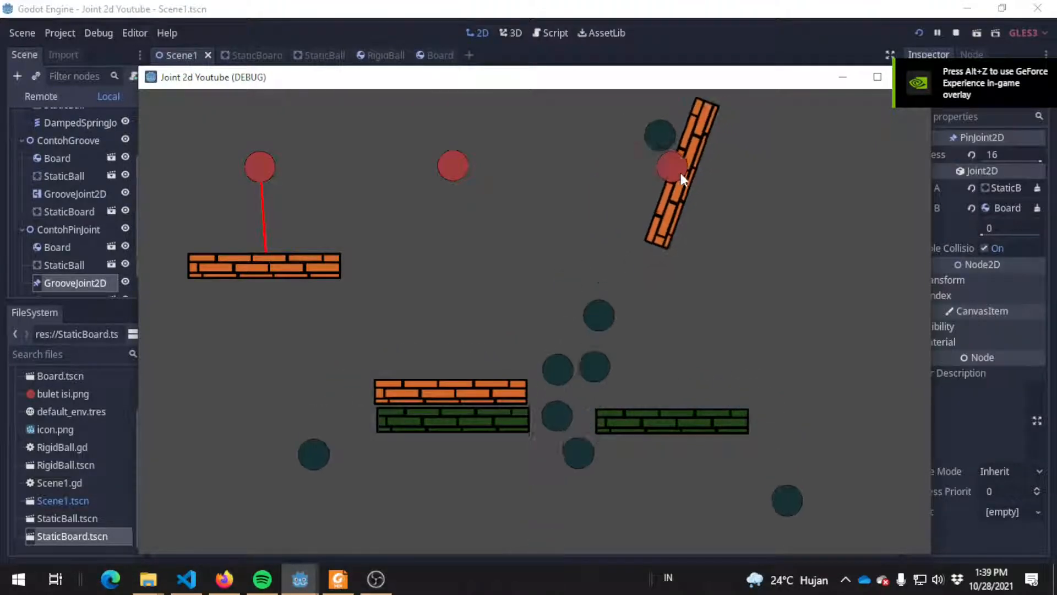
pyautogui.click(675, 128)
pyautogui.click(685, 117)
pyautogui.click(689, 153)
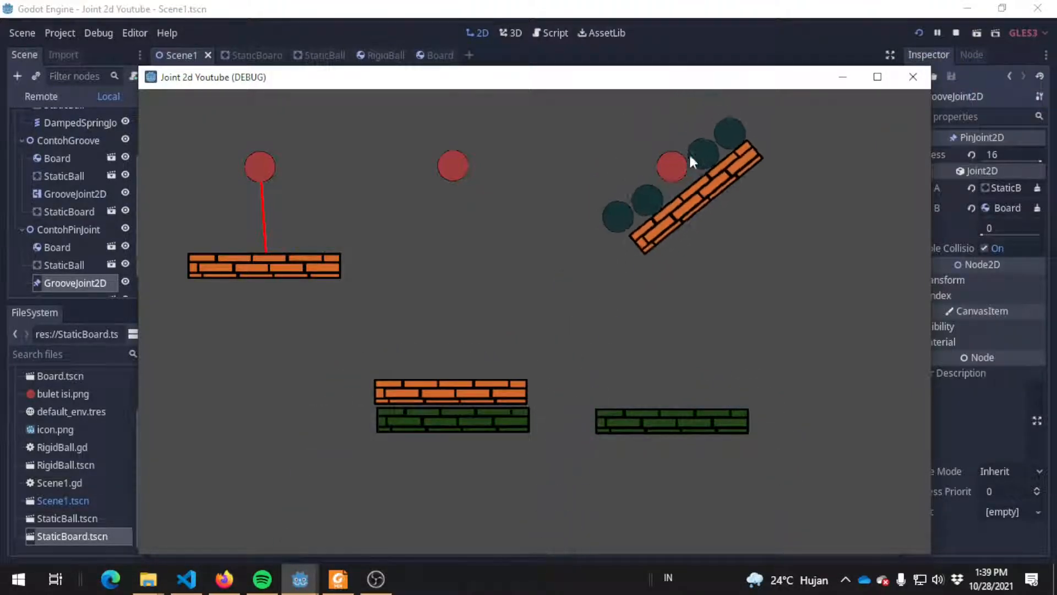
pyautogui.click(700, 140)
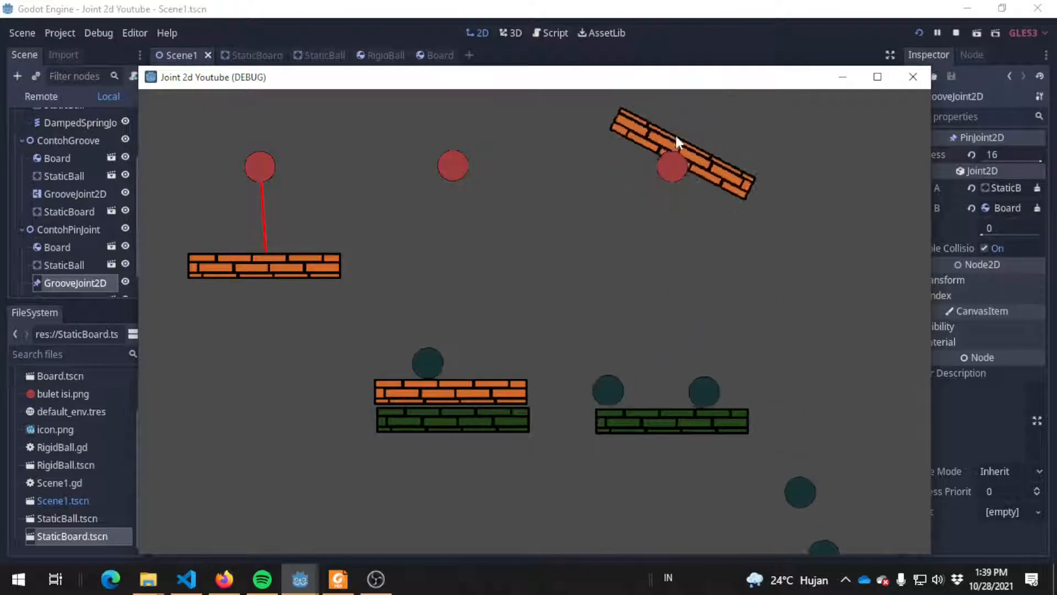
pyautogui.click(654, 125)
pyautogui.click(663, 113)
pyautogui.click(695, 137)
pyautogui.click(708, 140)
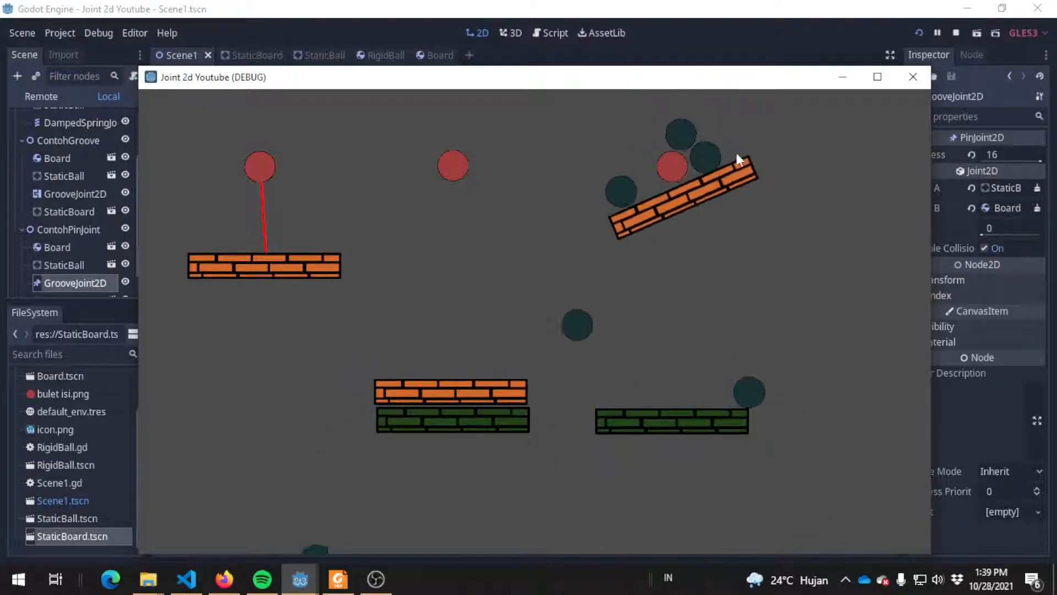
pyautogui.click(913, 77)
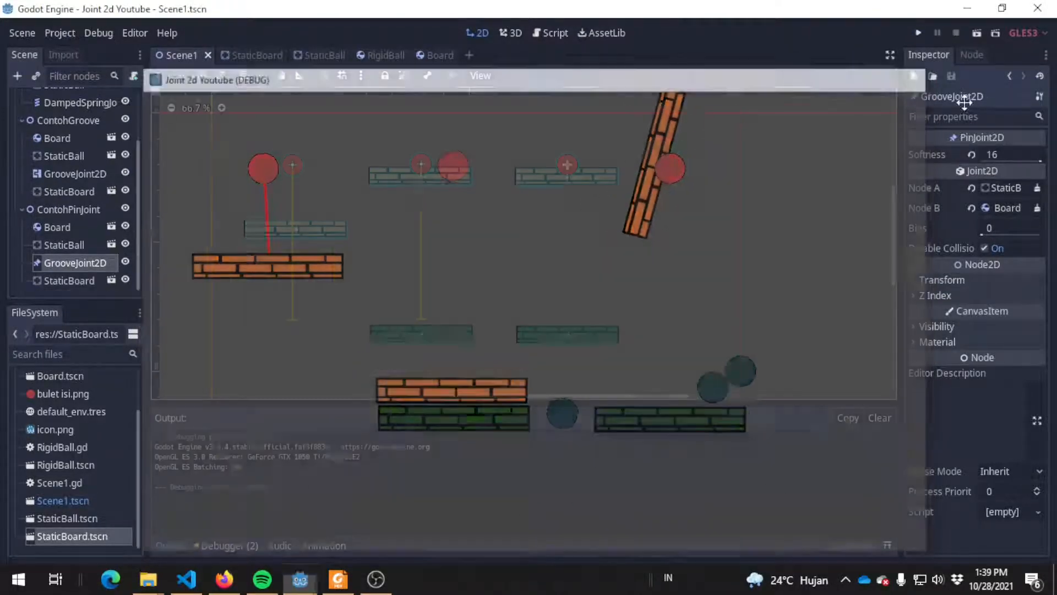
# Reset the pin joint's Softness to 0 and test the board by dropping balls on it in a project run
pyautogui.click(971, 155)
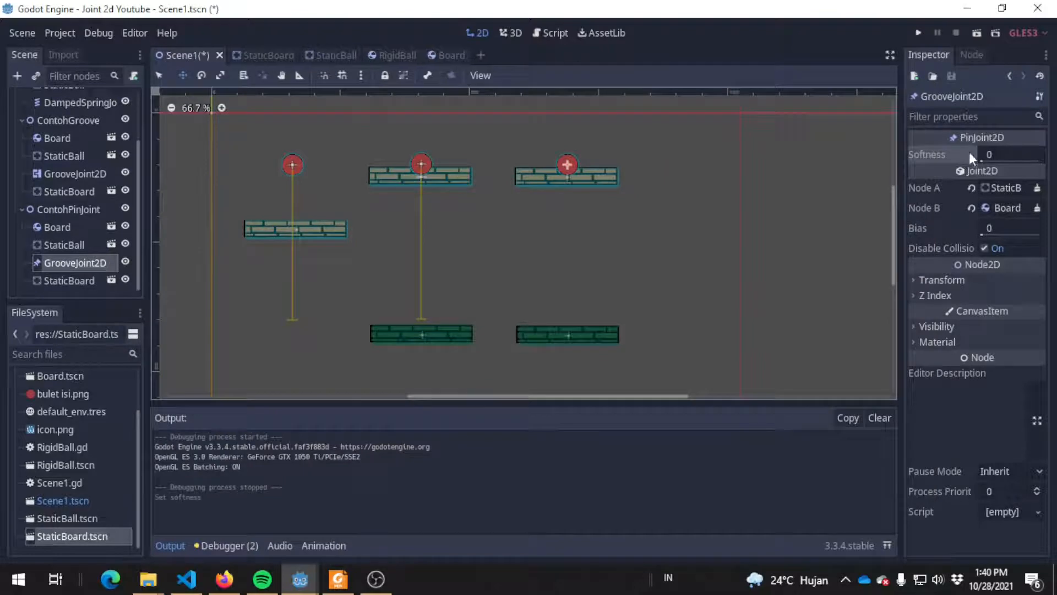
pyautogui.click(918, 33)
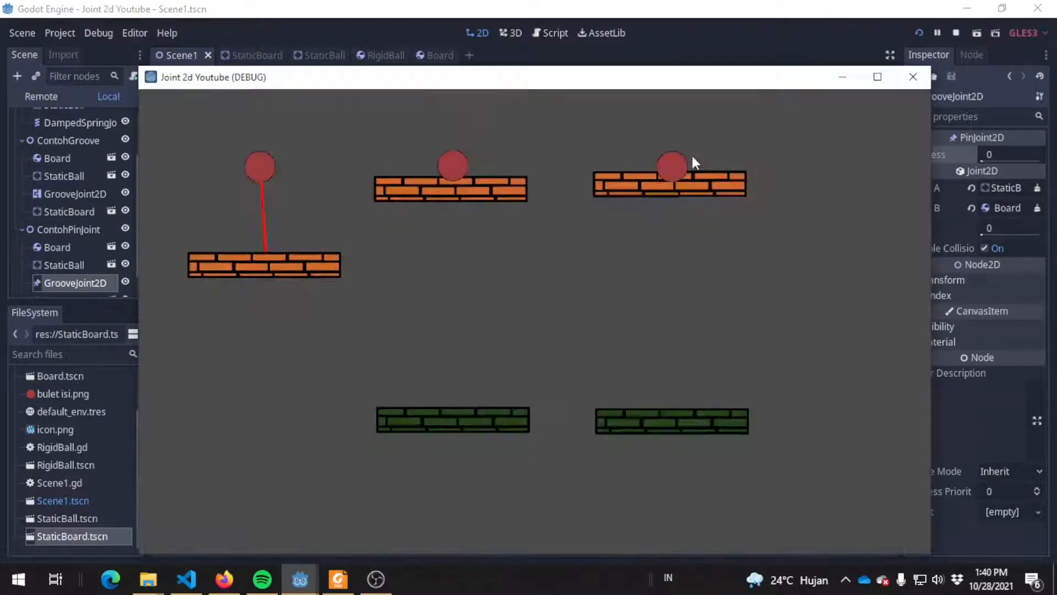
pyautogui.click(692, 156)
pyautogui.click(692, 156)
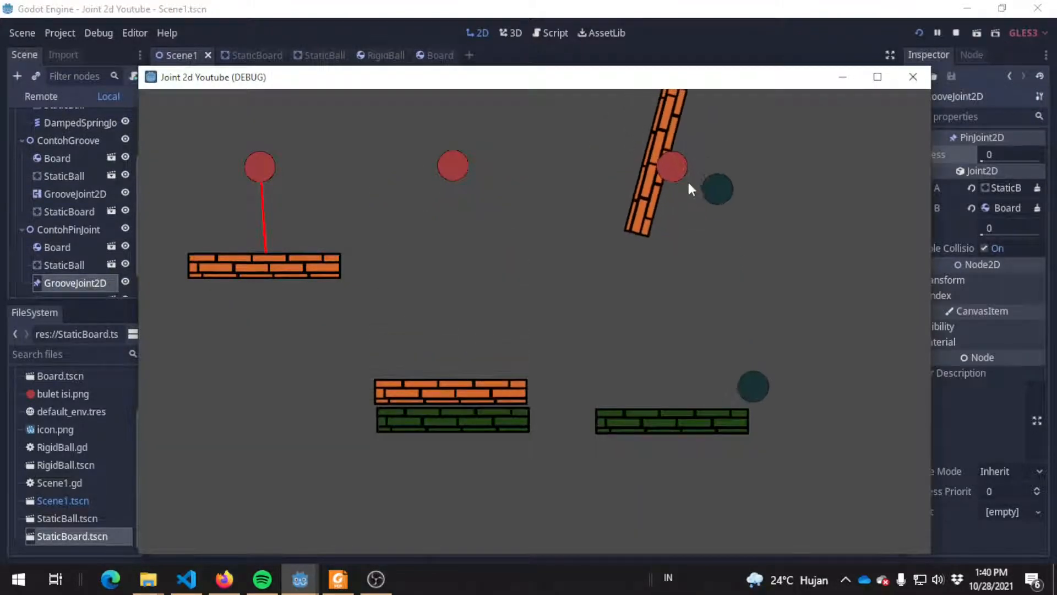
pyautogui.click(678, 117)
pyautogui.click(677, 117)
pyautogui.click(645, 138)
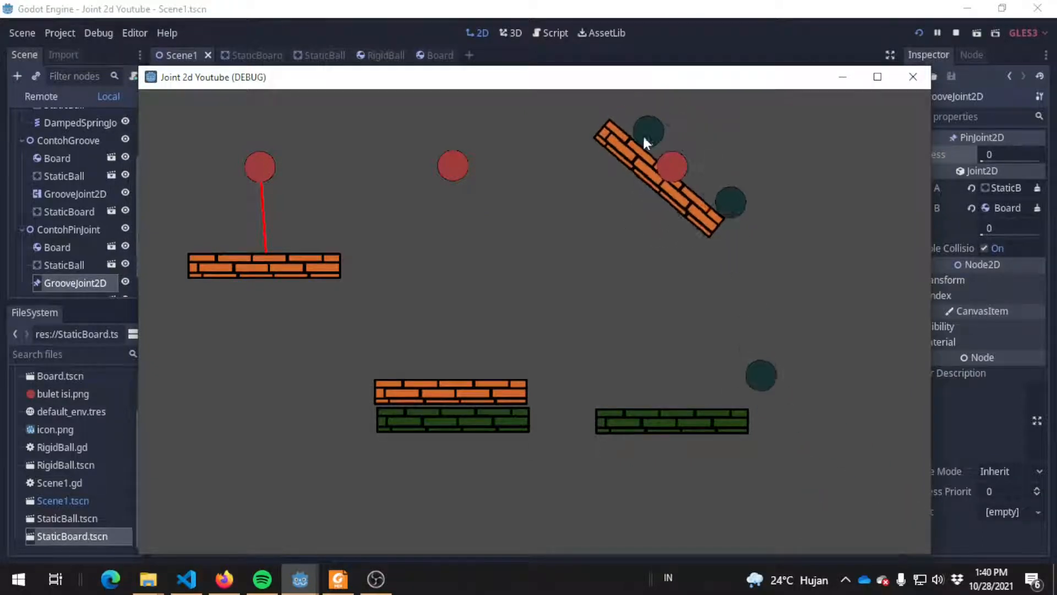
pyautogui.click(613, 132)
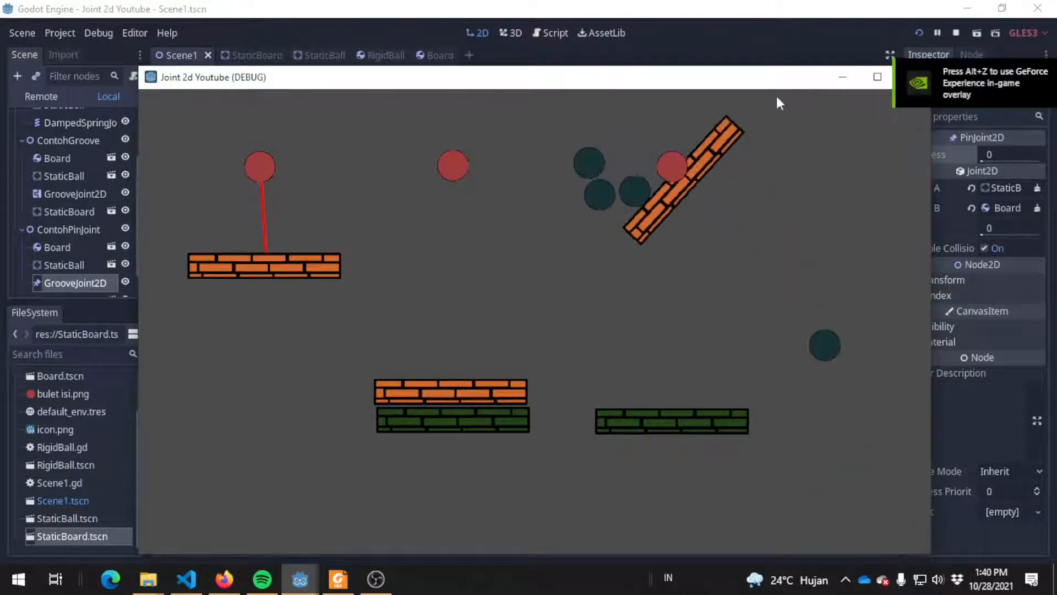
pyautogui.moveTo(814, 84); pyautogui.dragTo(773, 85)
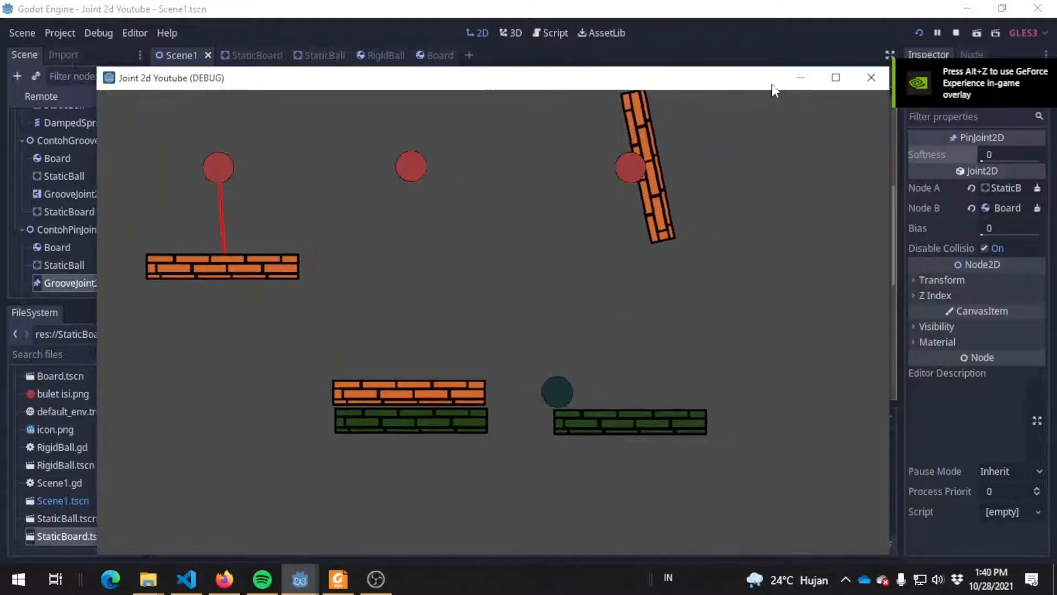
pyautogui.click(871, 77)
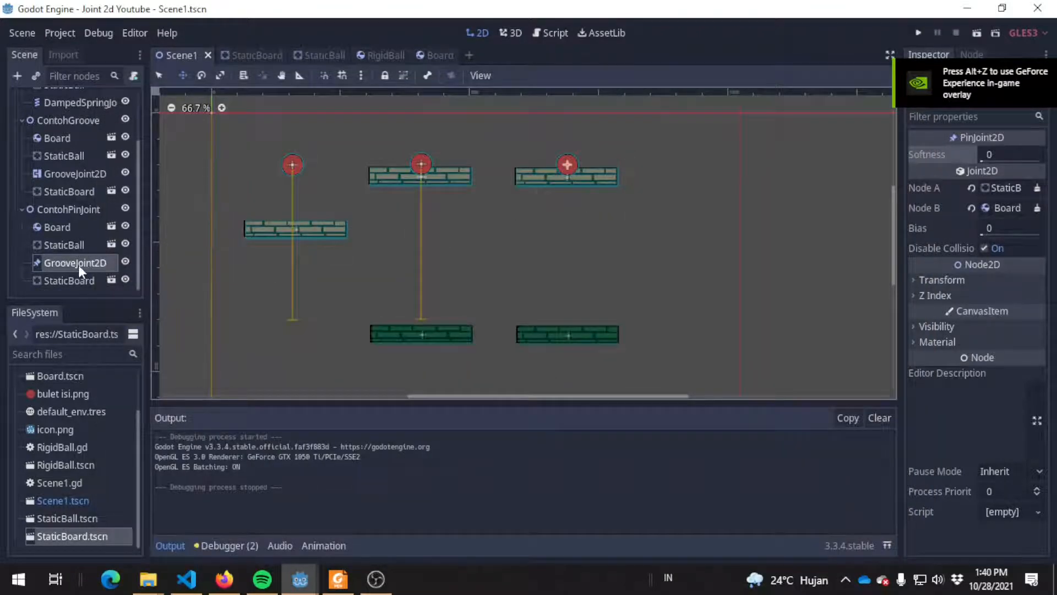
# Centre the Board under ContohPinJoint on the StaticBall by setting its position to x 0, y 0
pyautogui.click(76, 231)
pyautogui.click(77, 245)
pyautogui.click(76, 230)
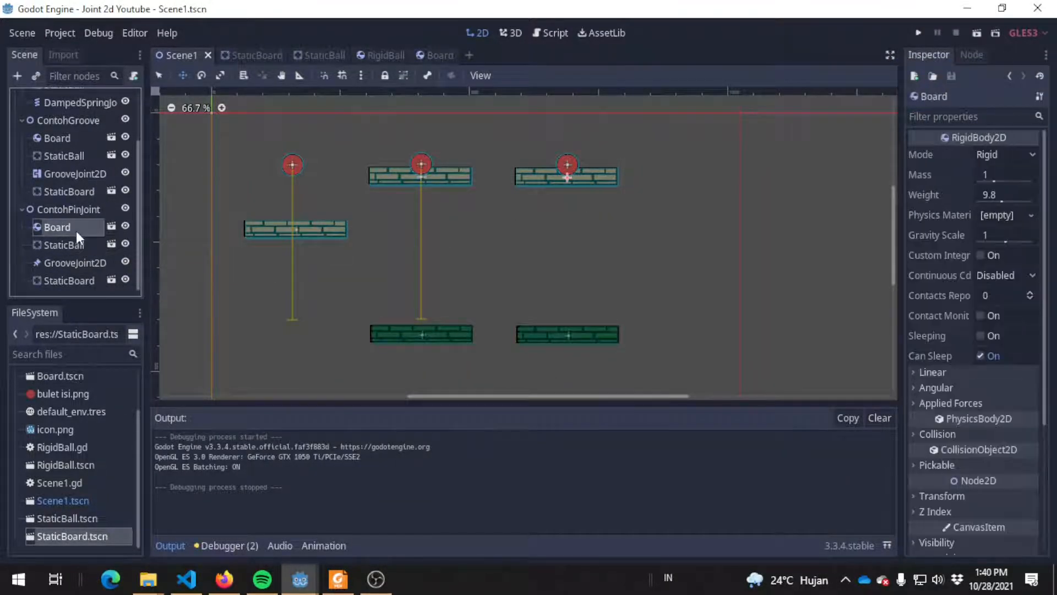
pyautogui.click(80, 245)
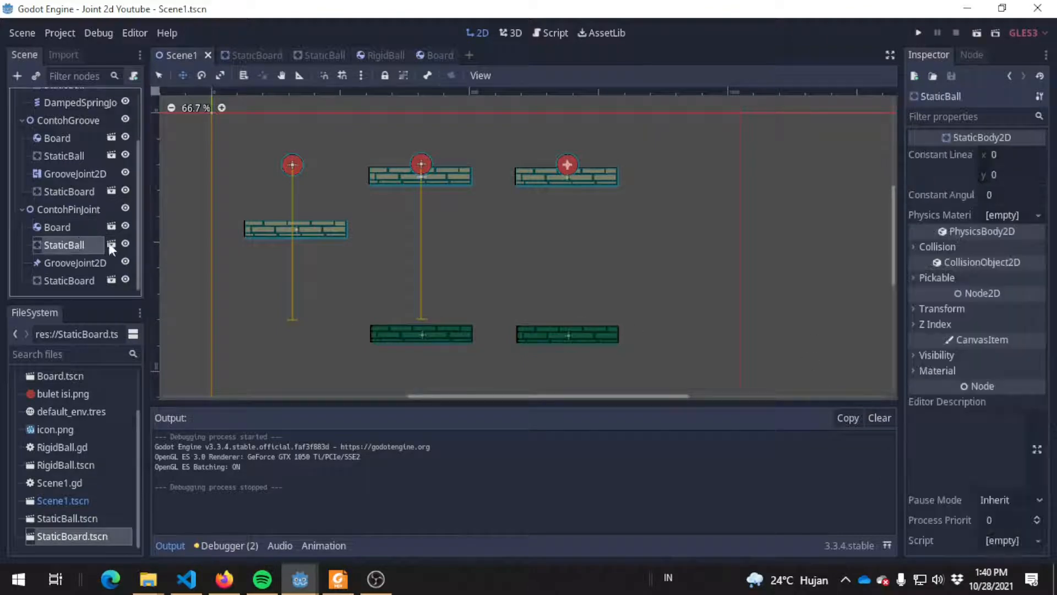
pyautogui.click(937, 310)
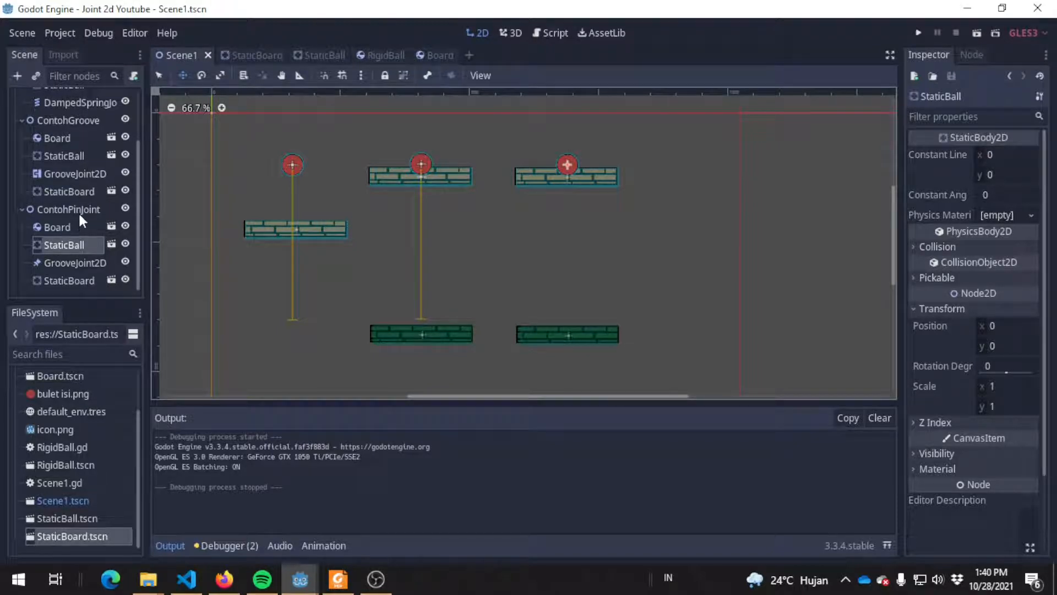
pyautogui.click(78, 213)
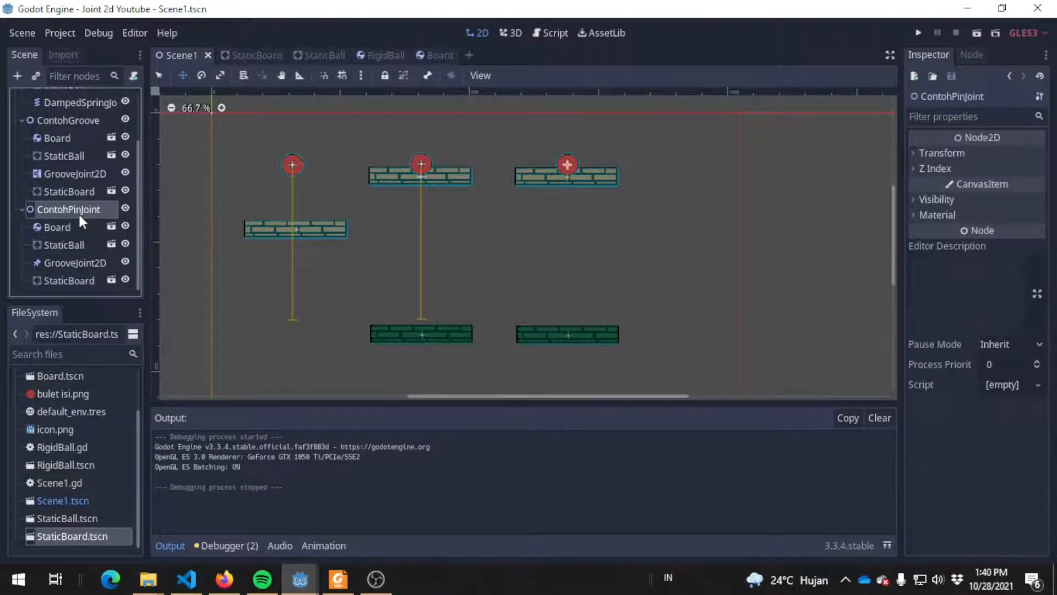
pyautogui.click(70, 230)
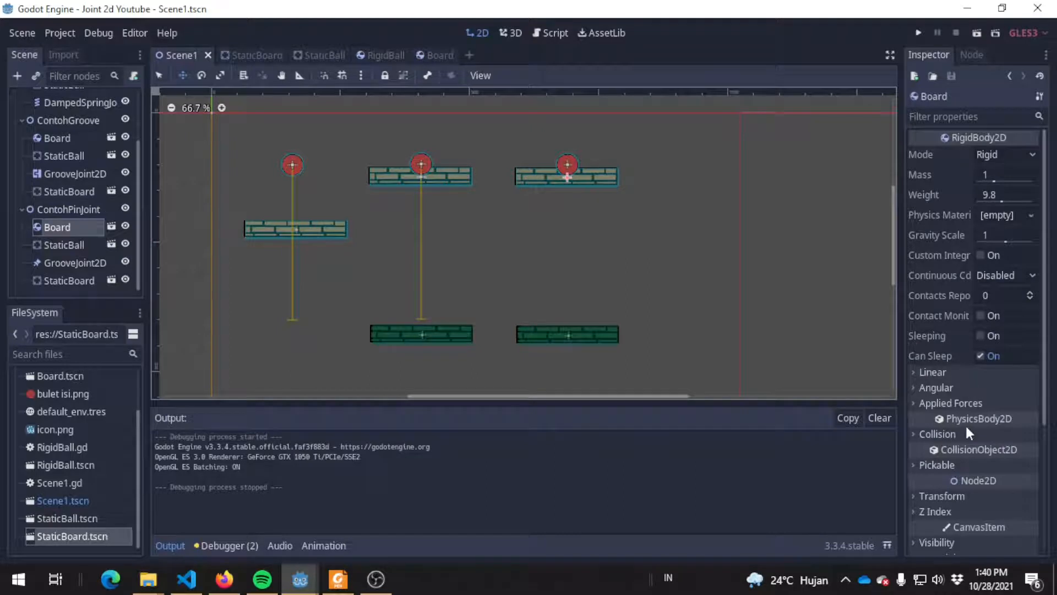
pyautogui.scroll(-3, 967, 429)
pyautogui.click(940, 390)
pyautogui.click(1007, 408)
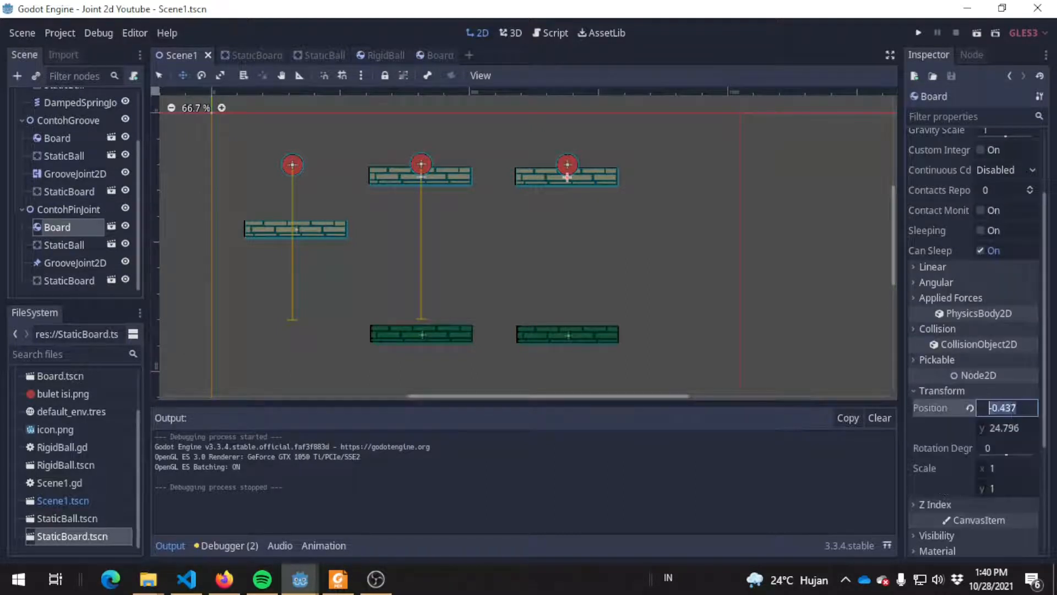
pyautogui.write('0')
pyautogui.press('Tab')
pyautogui.write('0')
pyautogui.press('Return')
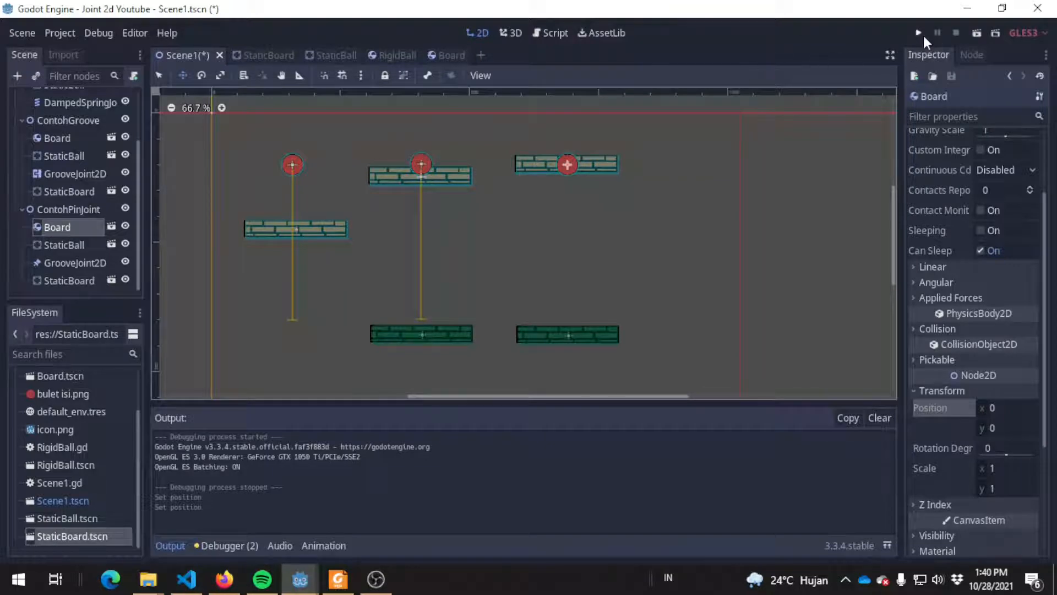
# Run the project with the centred Board, drop balls alternately on its two ends to spin it, and close the game
pyautogui.click(924, 35)
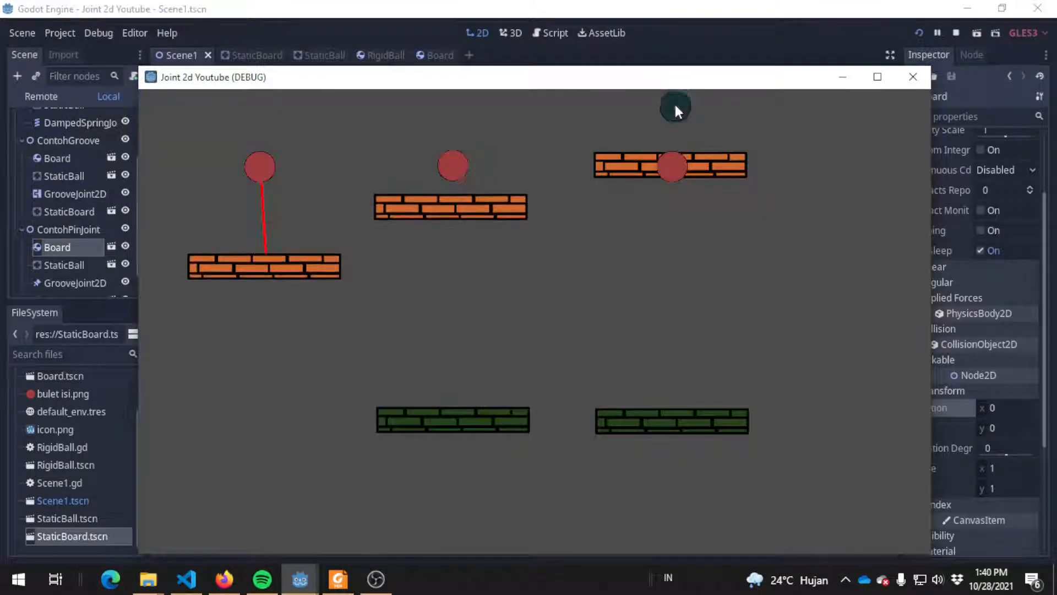
pyautogui.click(676, 107)
pyautogui.click(707, 115)
pyautogui.click(724, 128)
pyautogui.click(724, 128)
pyautogui.click(724, 128)
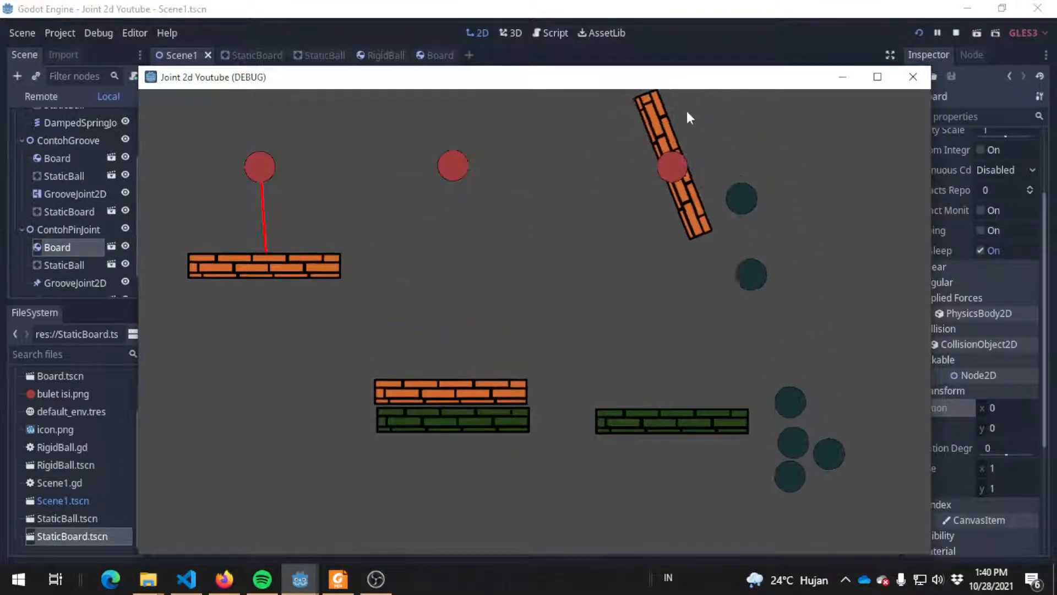
pyautogui.click(656, 111)
pyautogui.click(655, 109)
pyautogui.click(654, 108)
pyautogui.click(654, 108)
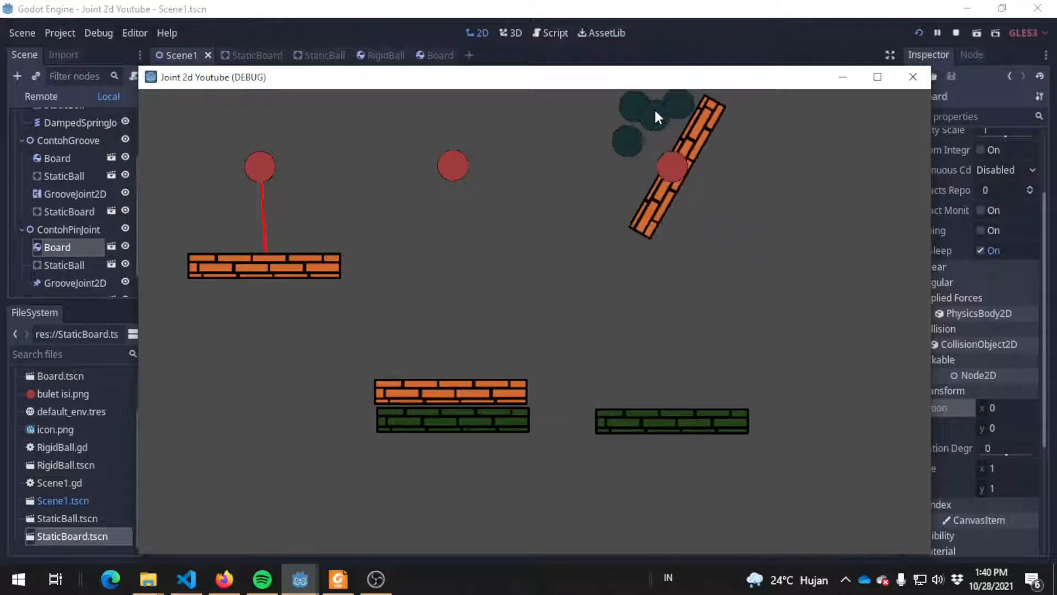
pyautogui.click(714, 114)
pyautogui.click(714, 113)
pyautogui.click(714, 114)
pyautogui.click(716, 121)
pyautogui.click(721, 132)
pyautogui.click(724, 138)
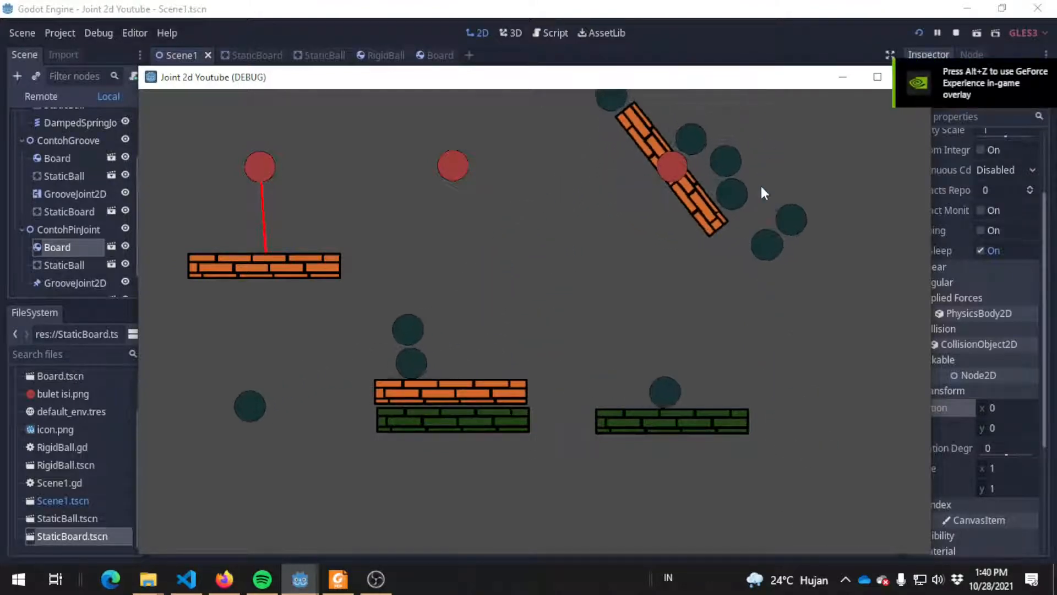
pyautogui.click(622, 110)
pyautogui.click(624, 107)
pyautogui.click(628, 104)
pyautogui.click(629, 103)
pyautogui.click(629, 103)
pyautogui.click(630, 104)
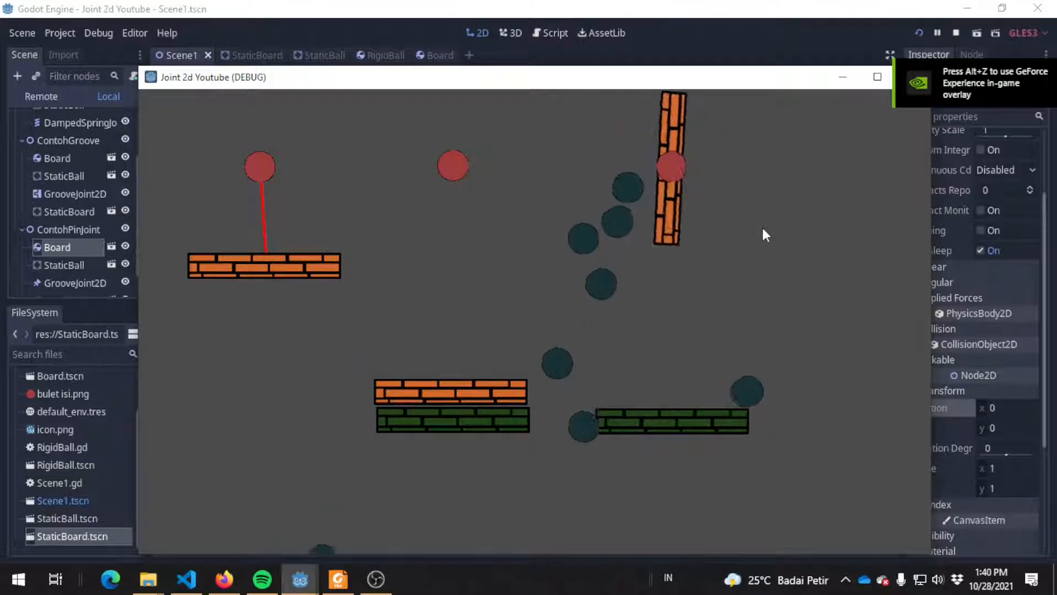
pyautogui.moveTo(741, 81); pyautogui.dragTo(673, 70)
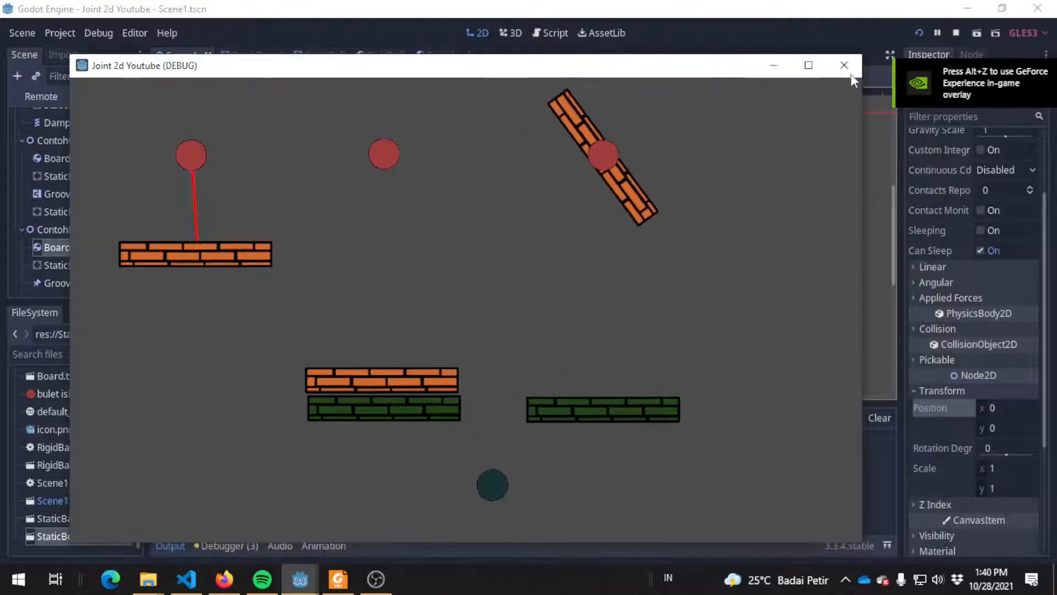
pyautogui.click(850, 74)
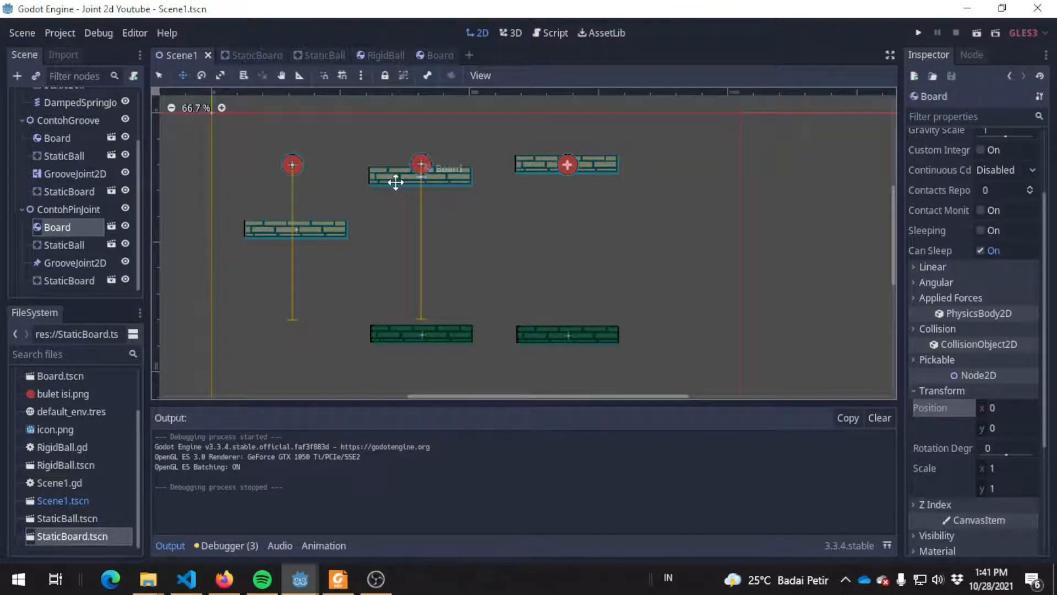
# Delete the StaticBoard node from ContohPinJoint
pyautogui.click(59, 281)
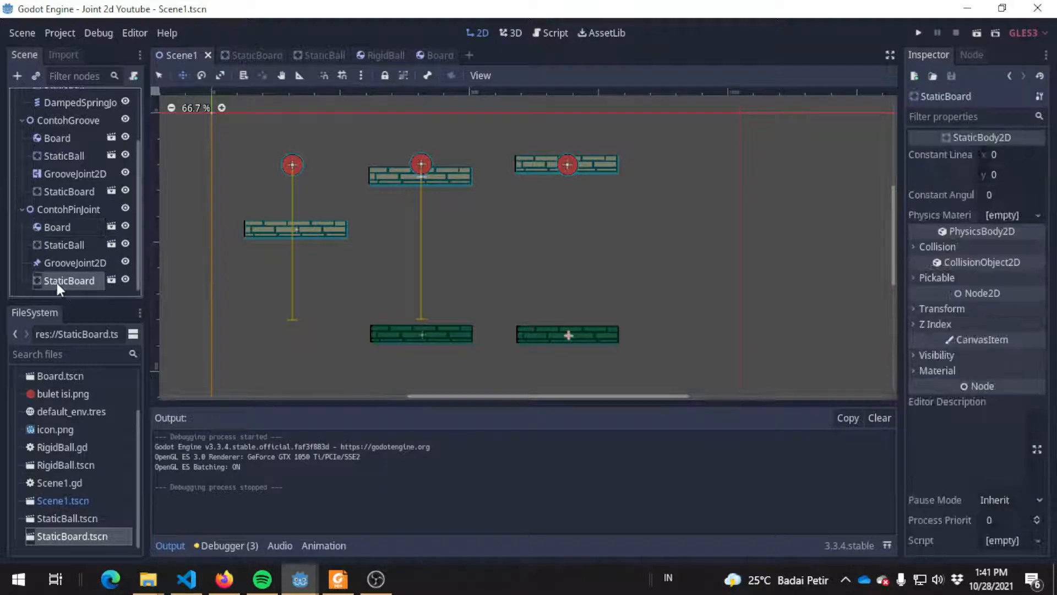
pyautogui.press('Delete')
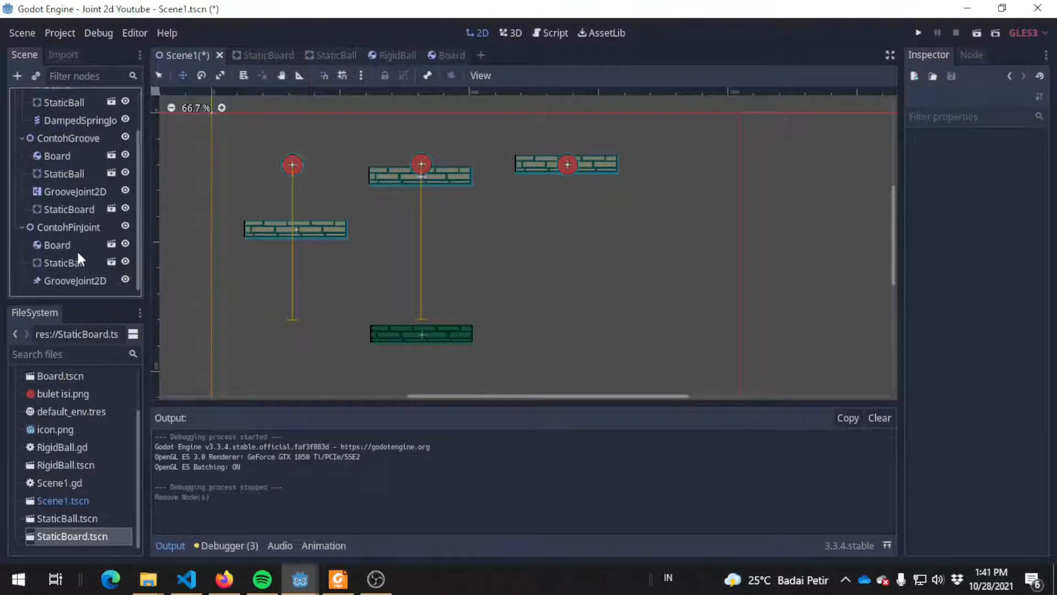
pyautogui.click(74, 281)
pyautogui.click(81, 246)
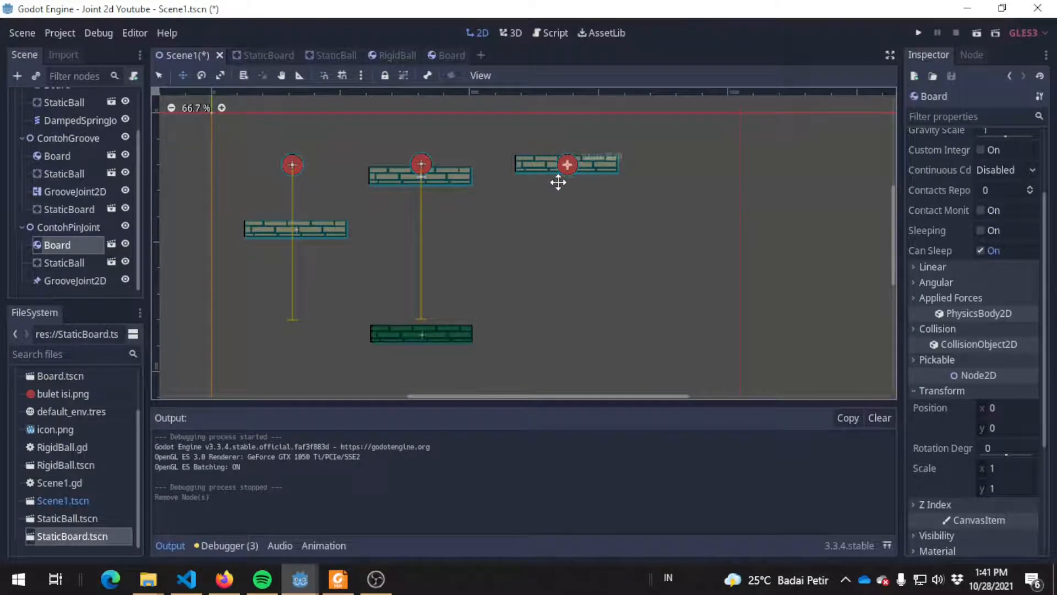
# Move ContohPinJoint to about (572, 104) and offset its Board beside the StaticBall, at about x 110, y 1
pyautogui.click(70, 228)
pyautogui.moveTo(581, 165)
pyautogui.mouseDown()
pyautogui.moveTo(507, 170)
pyautogui.moveTo(598, 166)
pyautogui.mouseUp()
pyautogui.click(48, 248)
pyautogui.scroll(2, 573, 165)
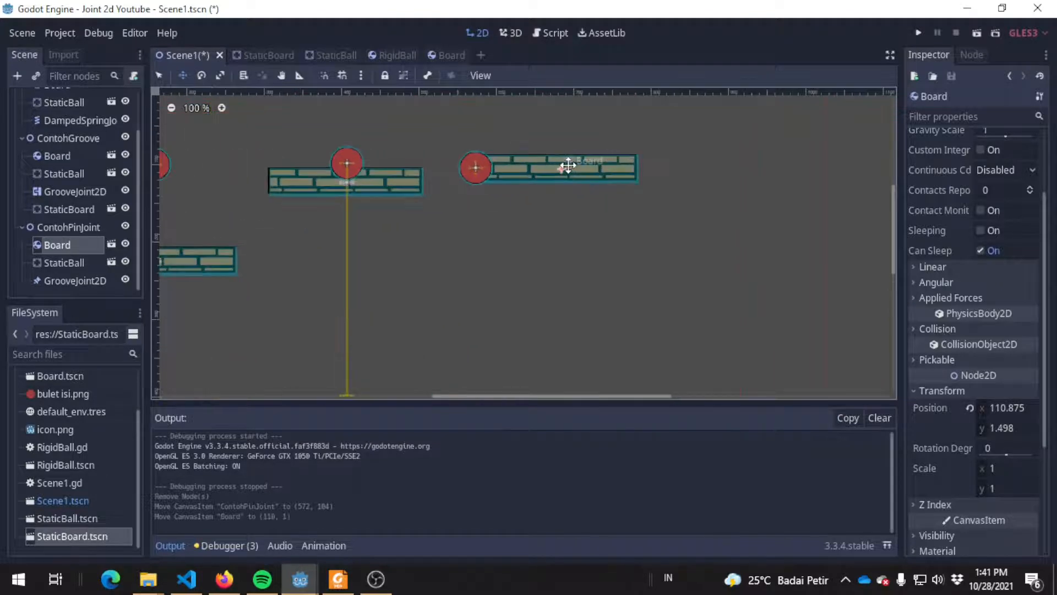
# Run the project with the Board offset beside the StaticBall, watch it swing from the pin, and close the game
pyautogui.scroll(1, 568, 165)
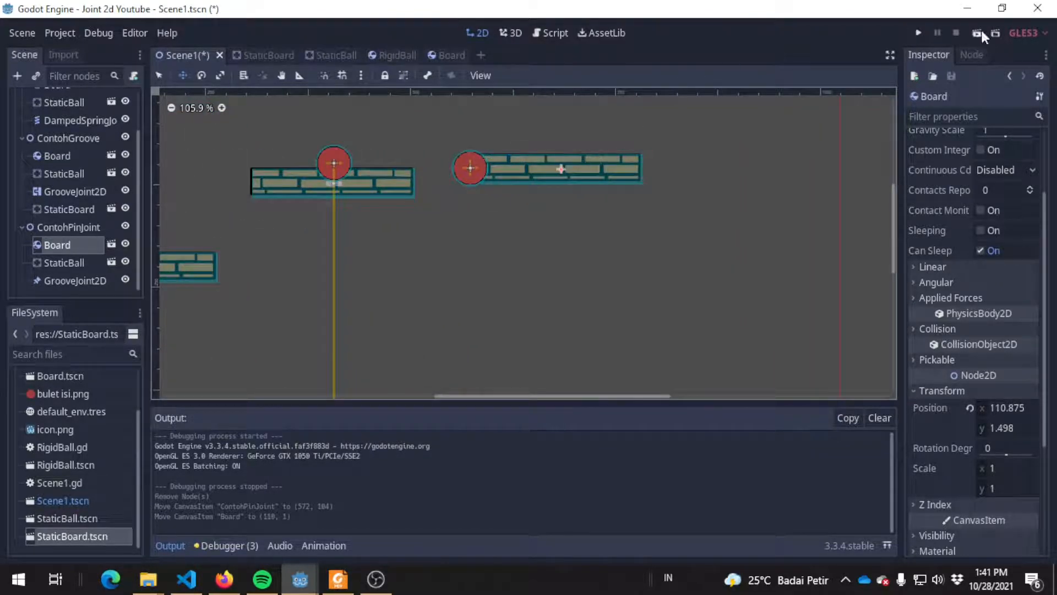
pyautogui.click(925, 32)
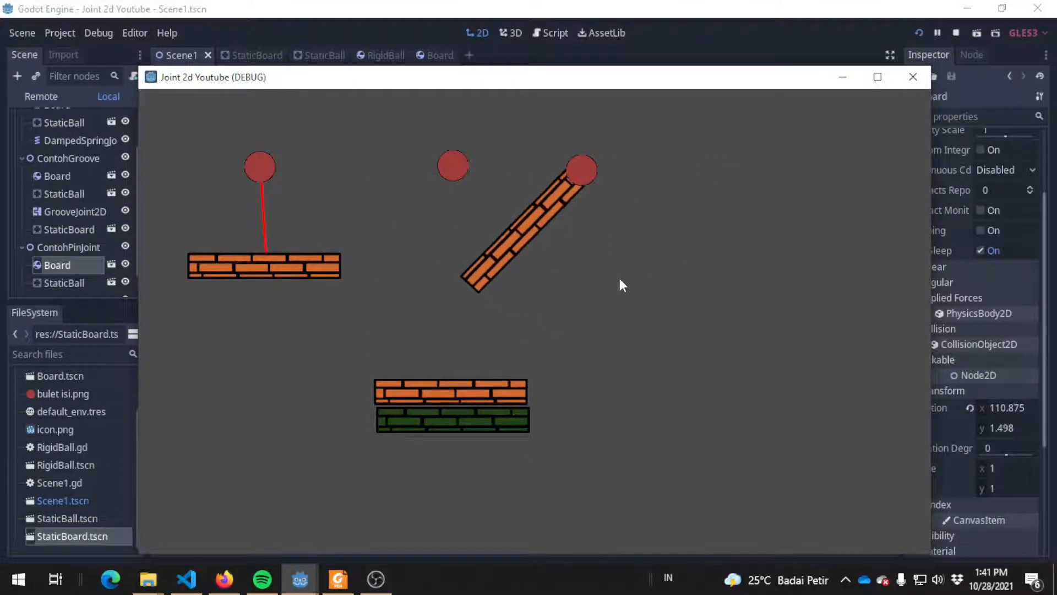
pyautogui.click(913, 77)
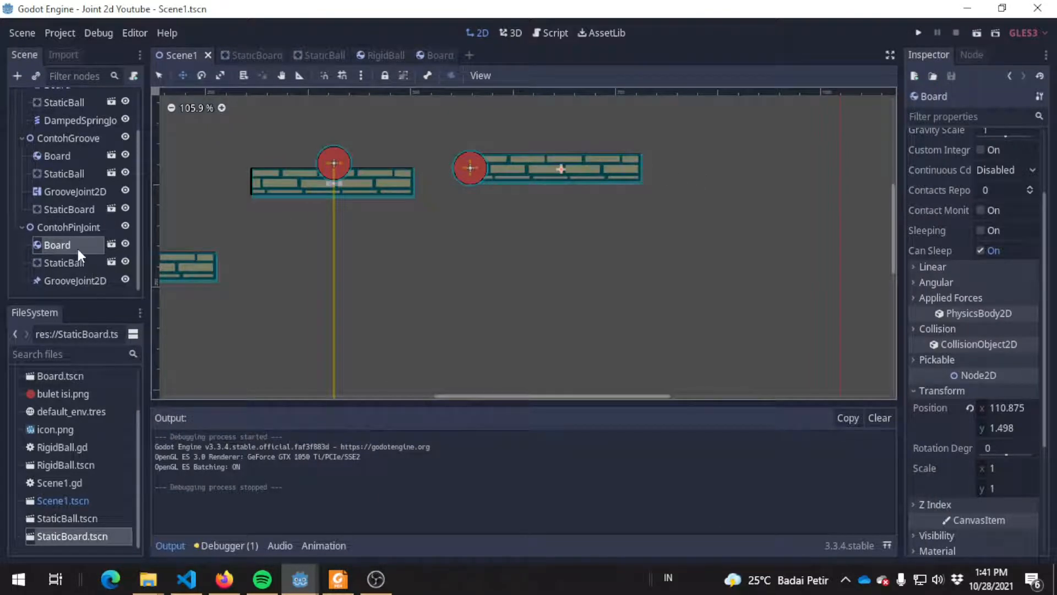
# Duplicate the Board under ContohPinJoint, move the copy to the end of the group, and duplicate its pin joint
pyautogui.hotkey('ctrl', 'd')
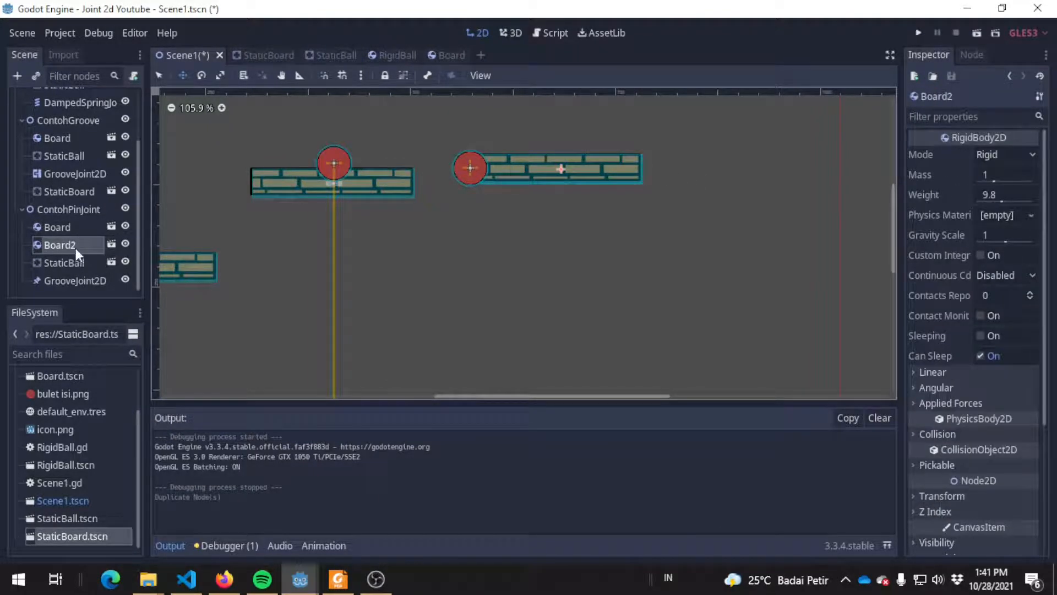
pyautogui.moveTo(74, 246); pyautogui.dragTo(77, 285)
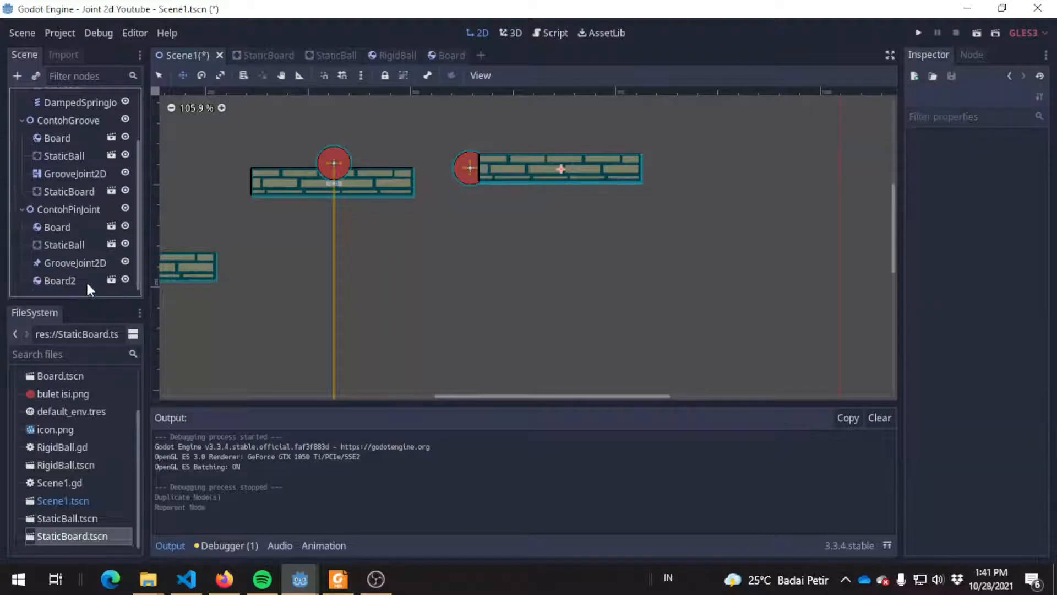
pyautogui.click(86, 270)
pyautogui.hotkey('ctrl', 'd')
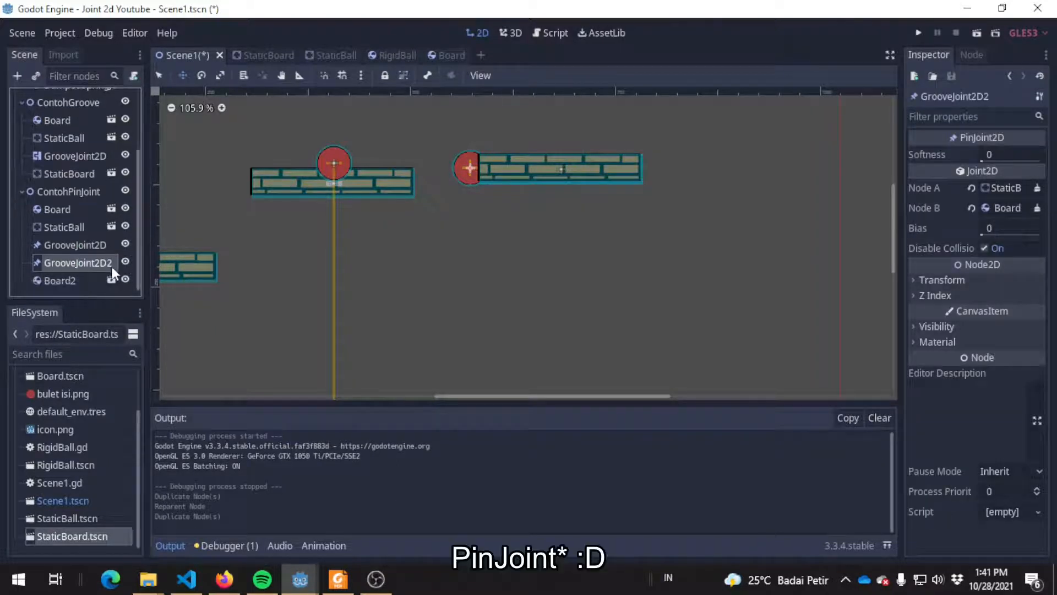
# Assign Board as Node A and Board2 as Node B of the duplicated pin joint GrooveJoint2D2
pyautogui.click(1017, 187)
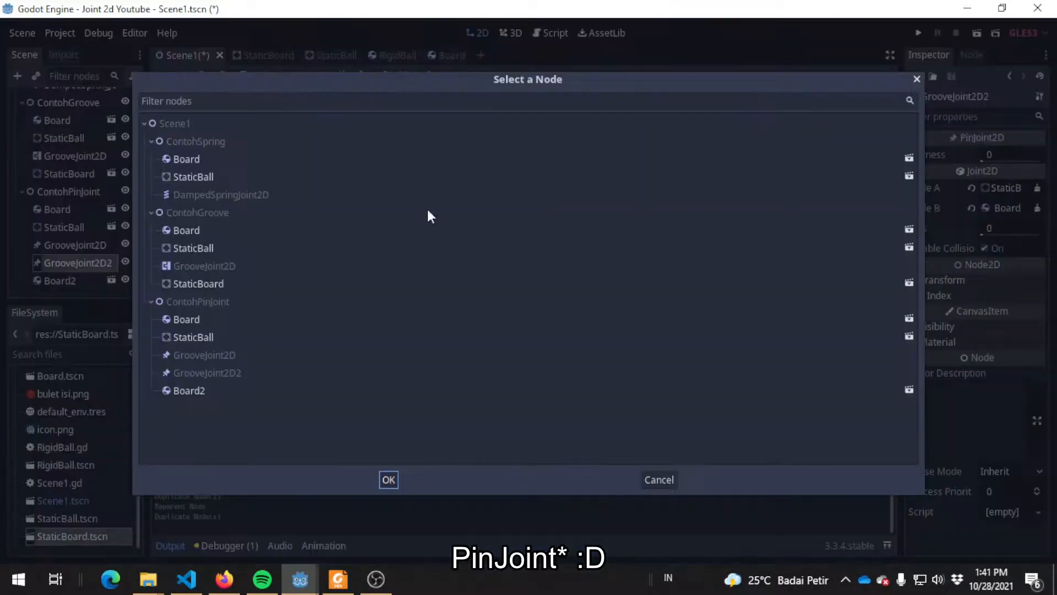
pyautogui.doubleClick(200, 323)
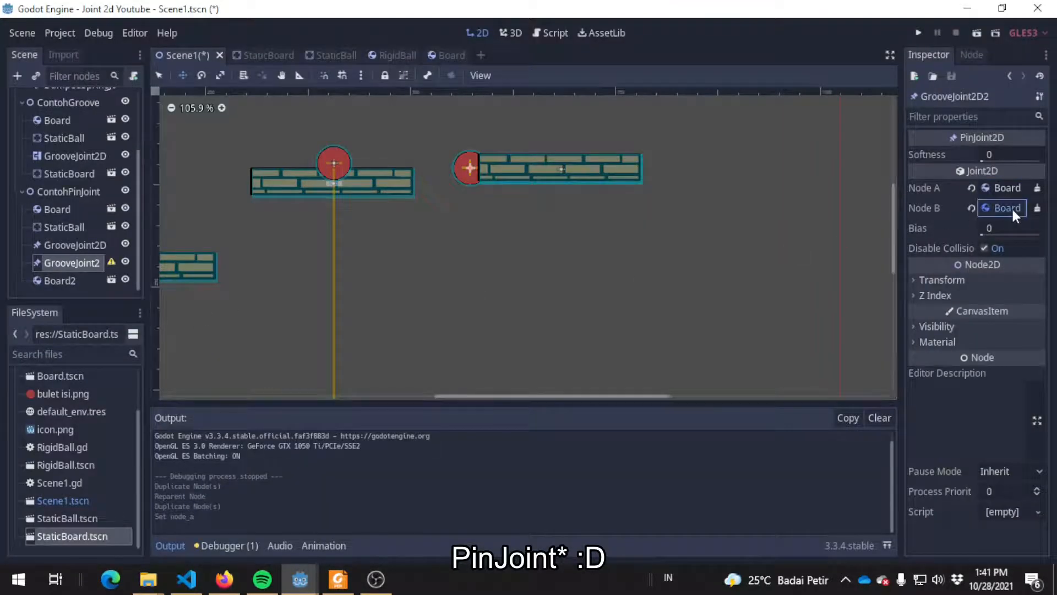
pyautogui.click(1012, 206)
pyautogui.doubleClick(250, 391)
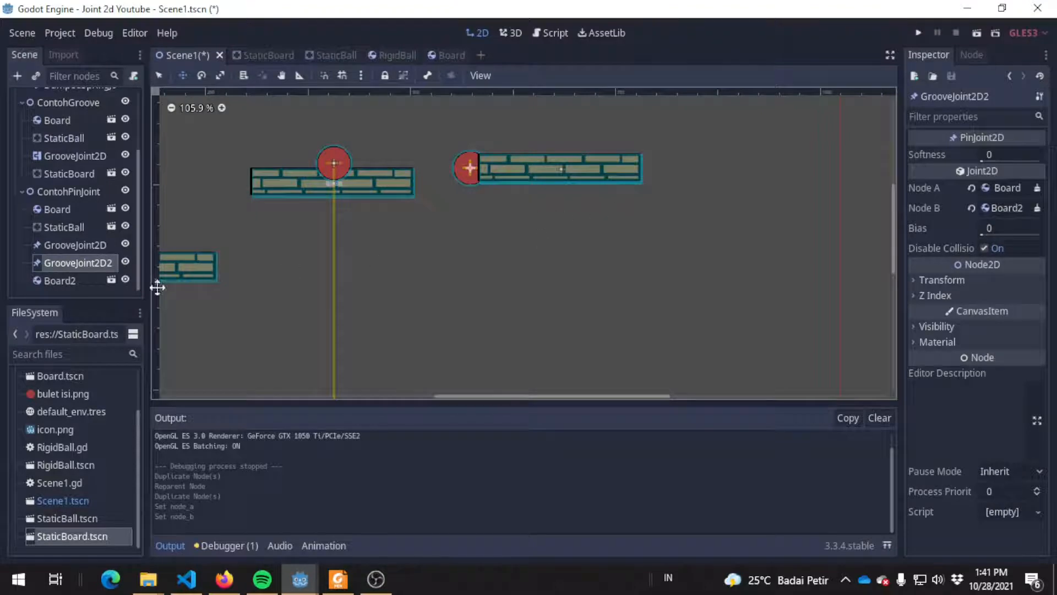
# Move Board2 to about (310, 3), end to end with the first Board, and place GrooveJoint2D2 where the two boards meet
pyautogui.click(78, 279)
pyautogui.moveTo(595, 171); pyautogui.dragTo(761, 181)
pyautogui.click(74, 263)
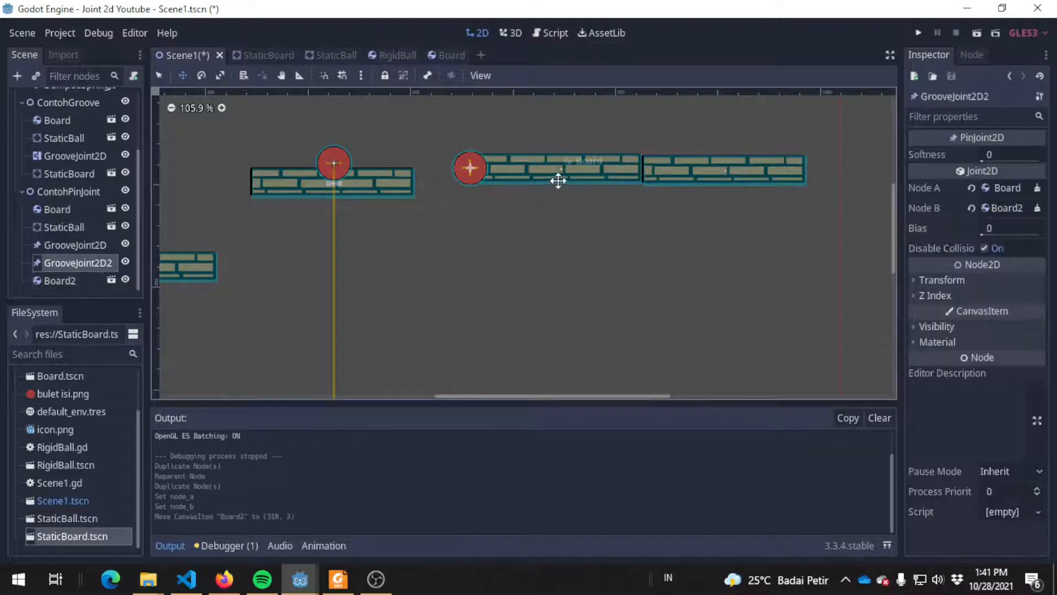
pyautogui.moveTo(679, 173); pyautogui.dragTo(679, 173)
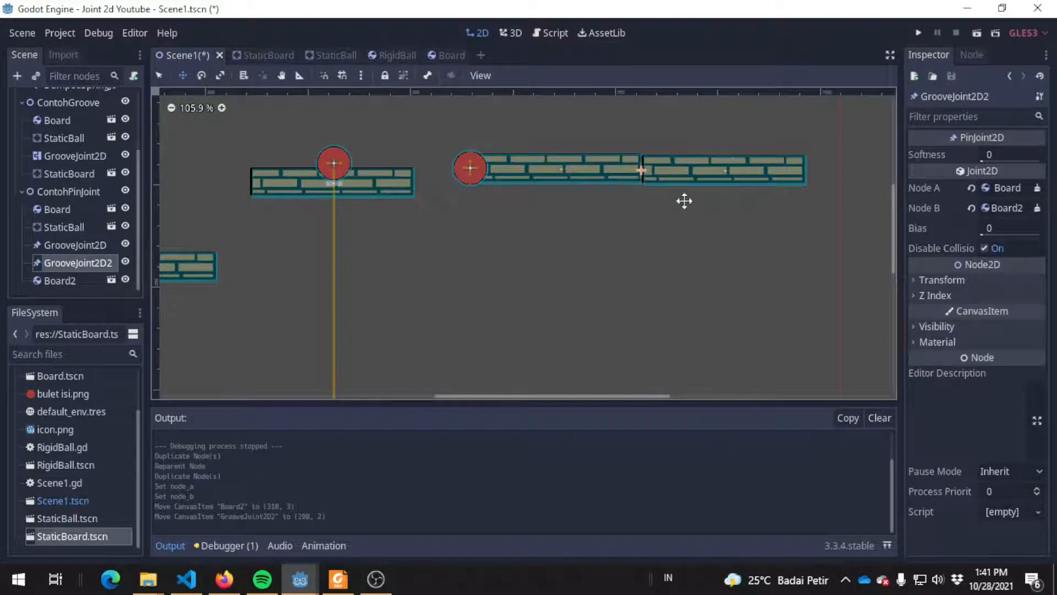
# Run the project, watch the two pinned boards swing as a chain from the ball, and close the game
pyautogui.click(916, 33)
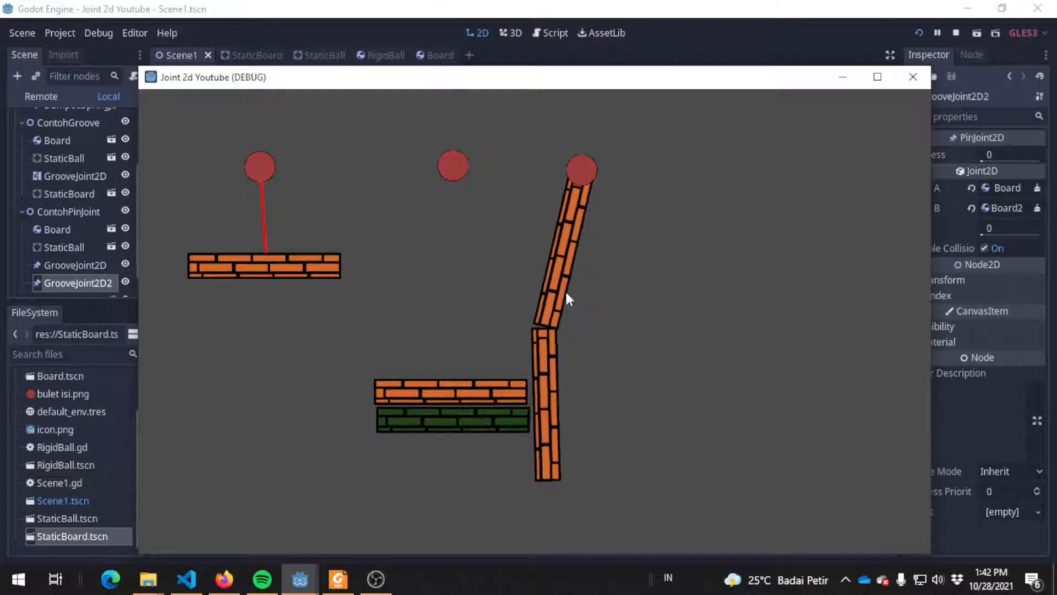
pyautogui.moveTo(793, 83); pyautogui.dragTo(761, 86)
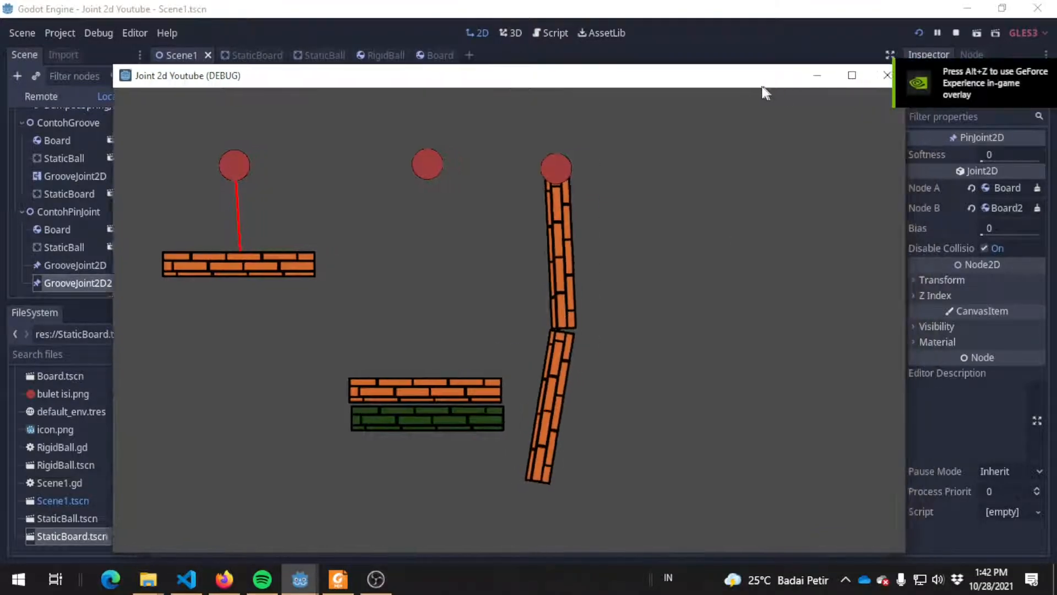
pyautogui.click(887, 75)
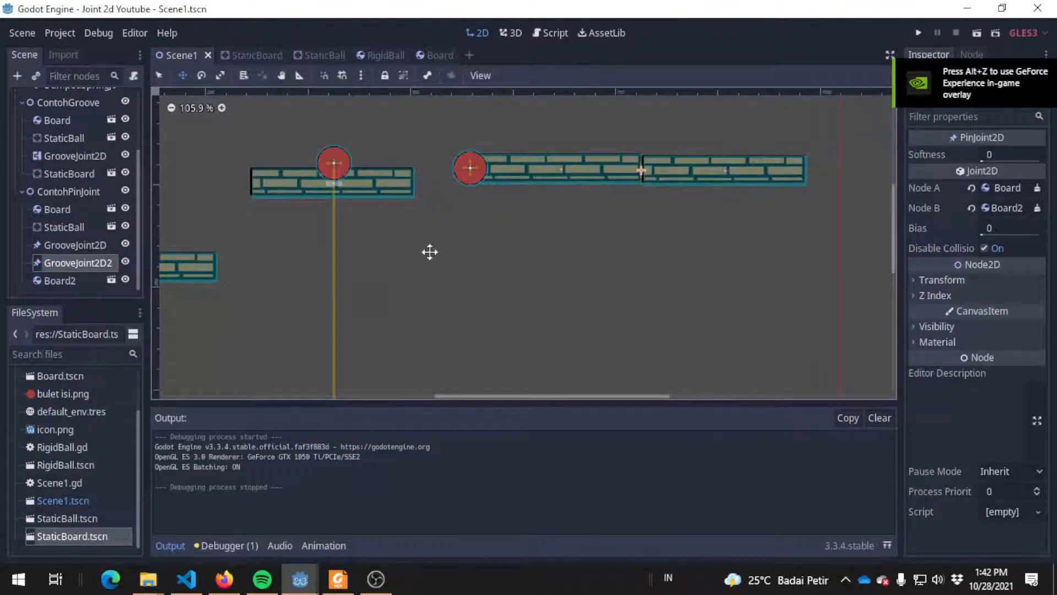
# Duplicate the StaticBall under ContohPinJoint, move the copy down to Board2, and duplicate the GrooveJoint2D2 pin joint
pyautogui.click(65, 228)
pyautogui.hotkey('ctrl', 'd')
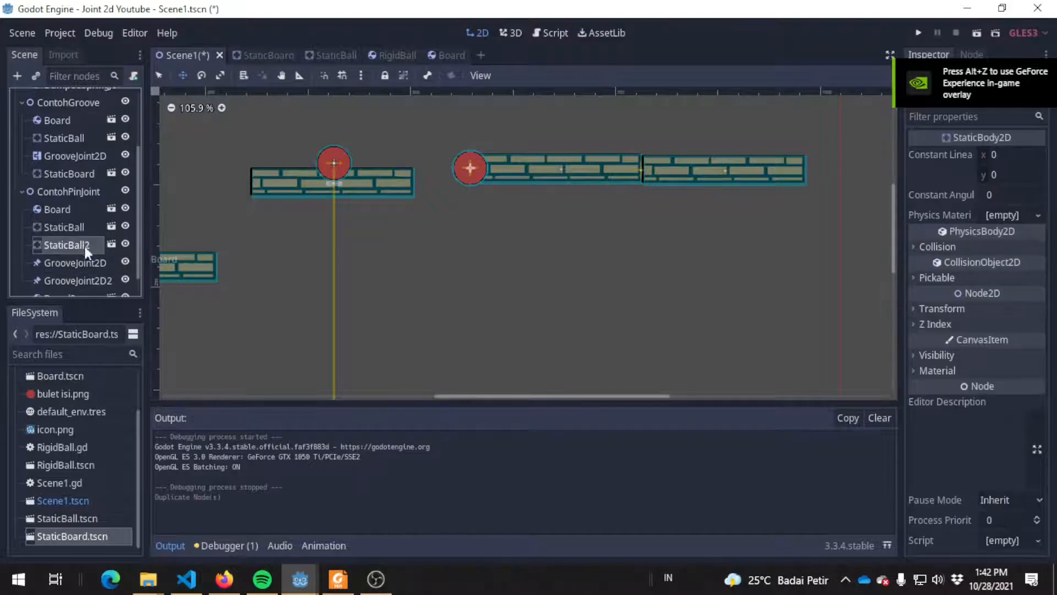
pyautogui.scroll(-1, 85, 246)
pyautogui.moveTo(94, 227); pyautogui.dragTo(86, 284)
pyautogui.click(94, 246)
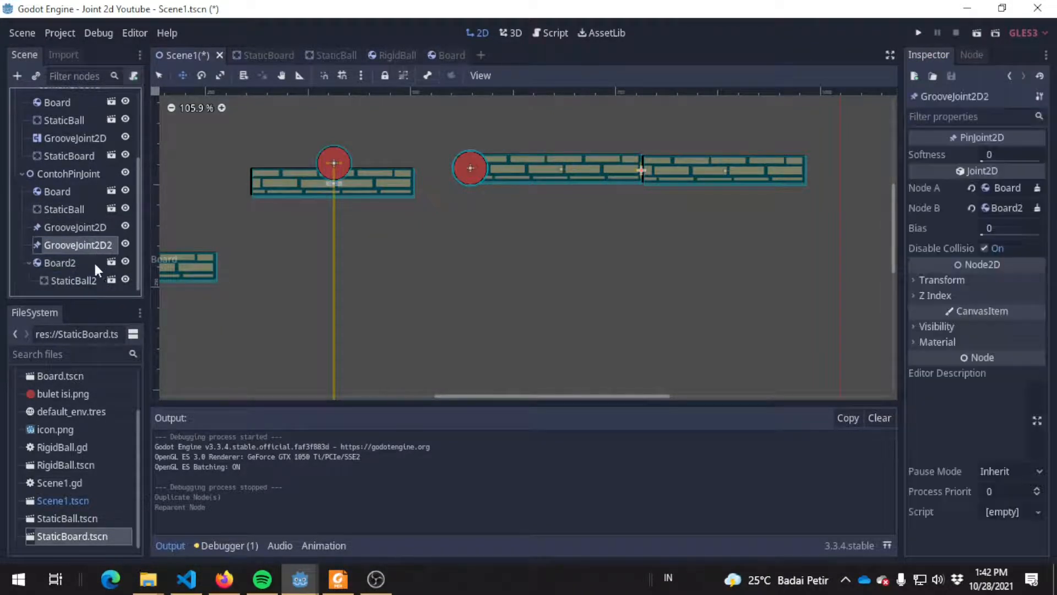
pyautogui.hotkey('ctrl', 'd')
# Move StaticBall2 out of Board2 to the end of ContohPinJoint, and place GrooveJoint2D3 between Board2 and StaticBall2
pyautogui.scroll(-1, 89, 270)
pyautogui.click(63, 281)
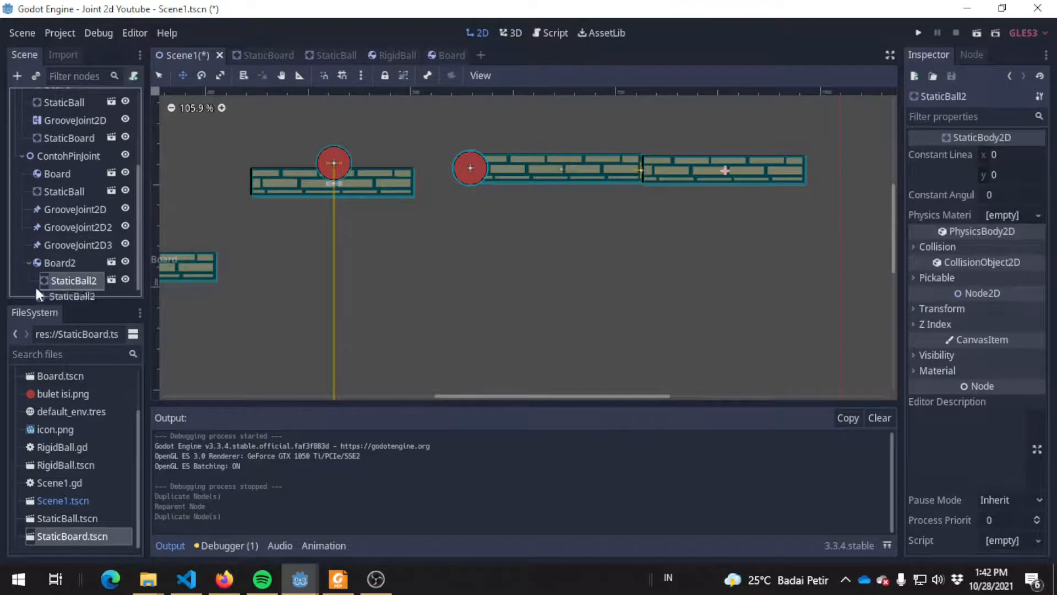
pyautogui.moveTo(41, 273); pyautogui.dragTo(67, 266)
pyautogui.click(86, 243)
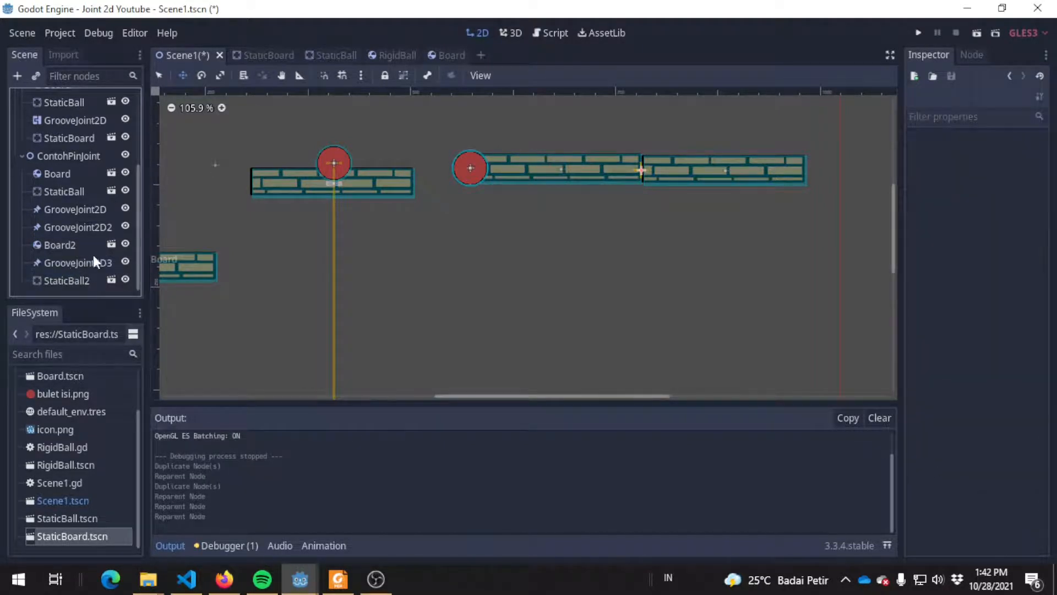
# Reorder the start of ContohPinJoint as StaticBall, GrooveJoint2D, Board, and check that each joint sits between the bodies it connects
pyautogui.click(101, 209)
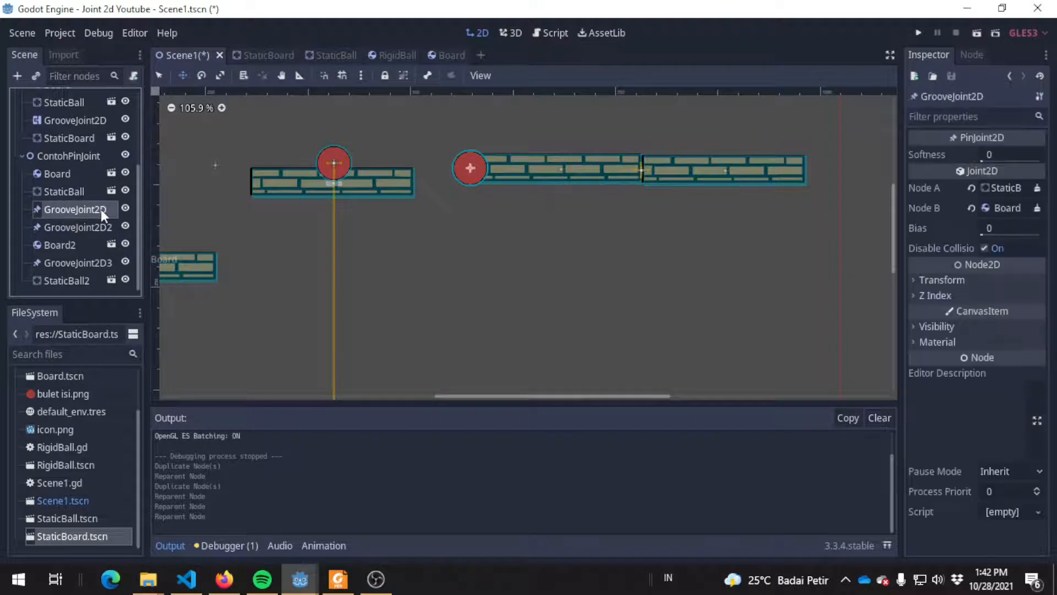
pyautogui.moveTo(101, 210); pyautogui.dragTo(69, 219)
pyautogui.click(73, 211)
pyautogui.click(84, 172)
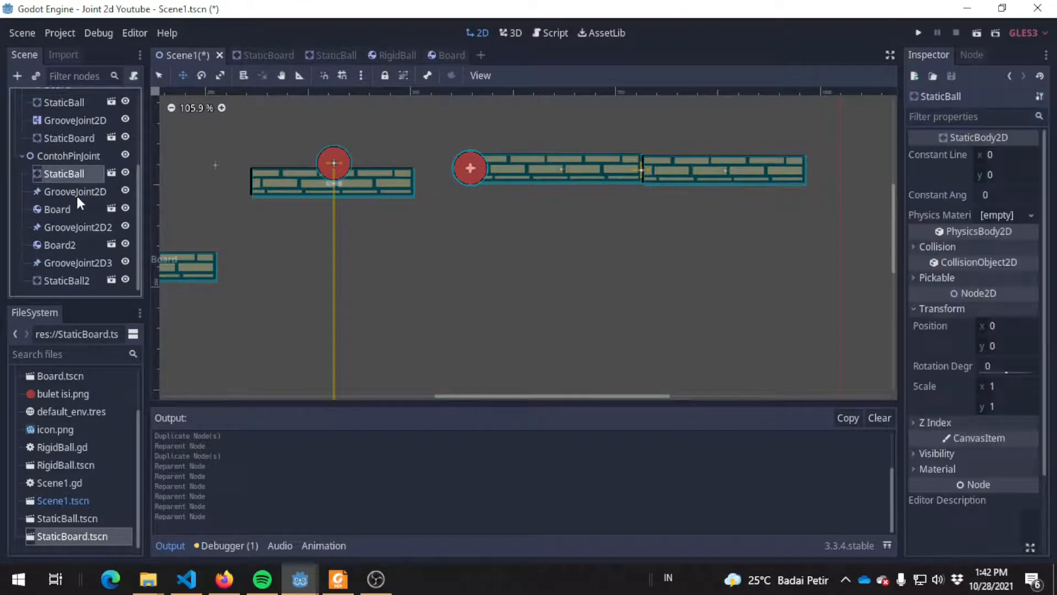
pyautogui.click(66, 212)
pyautogui.click(86, 190)
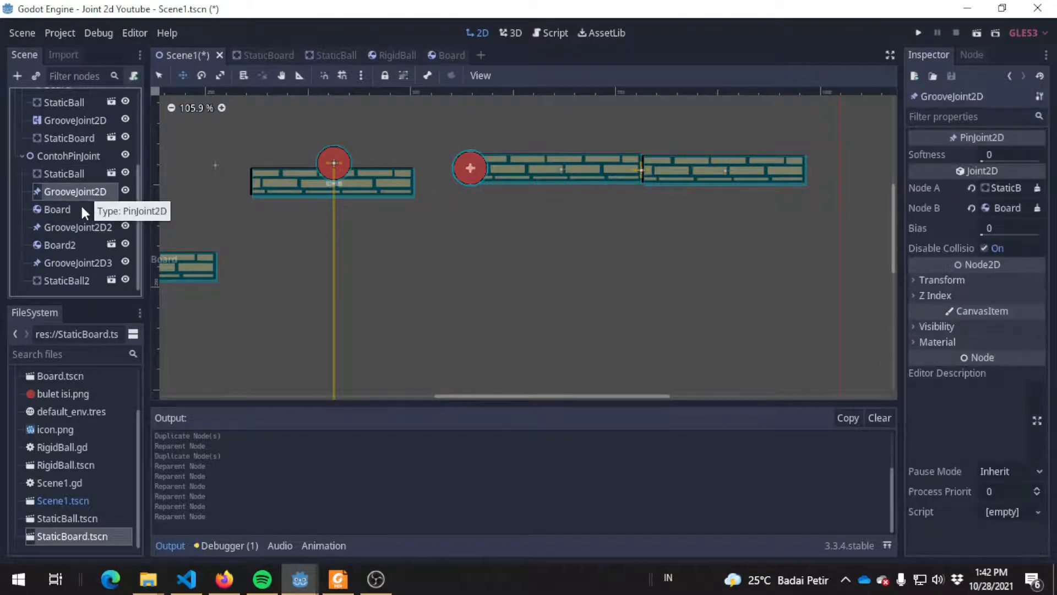
pyautogui.click(80, 207)
pyautogui.click(68, 249)
pyautogui.click(82, 229)
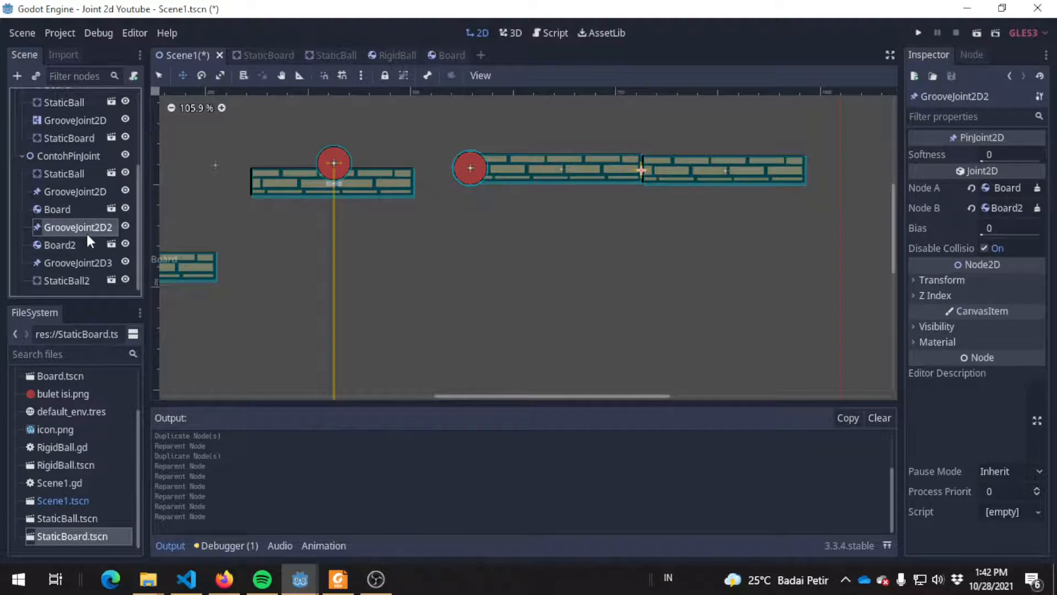
# Rename the three pin joints under ContohPinJoint, in order, as Pin1, Pin2 and Pin3
pyautogui.doubleClick(77, 191)
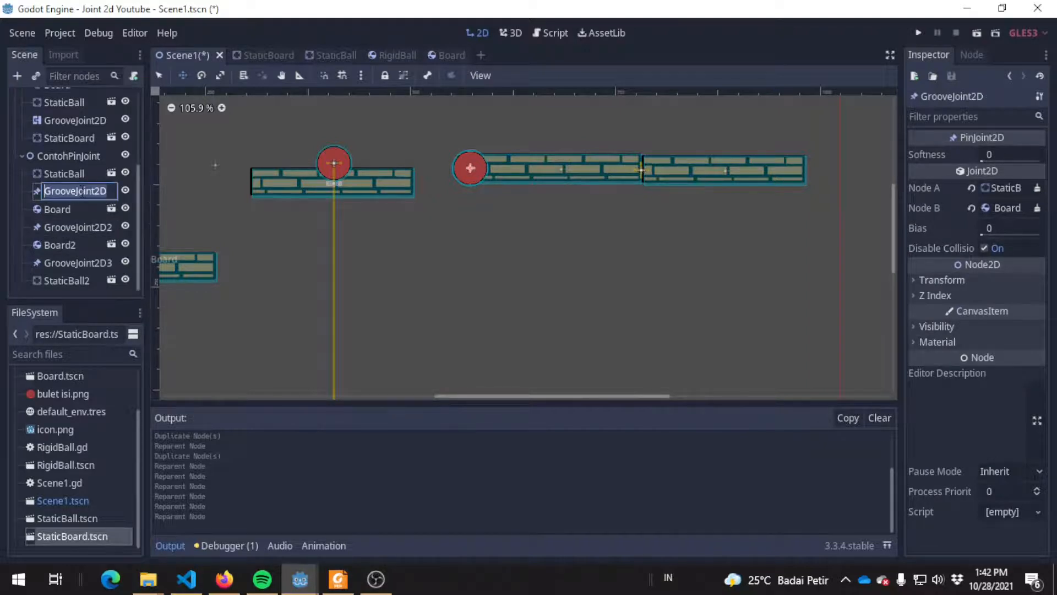
pyautogui.write('{o')
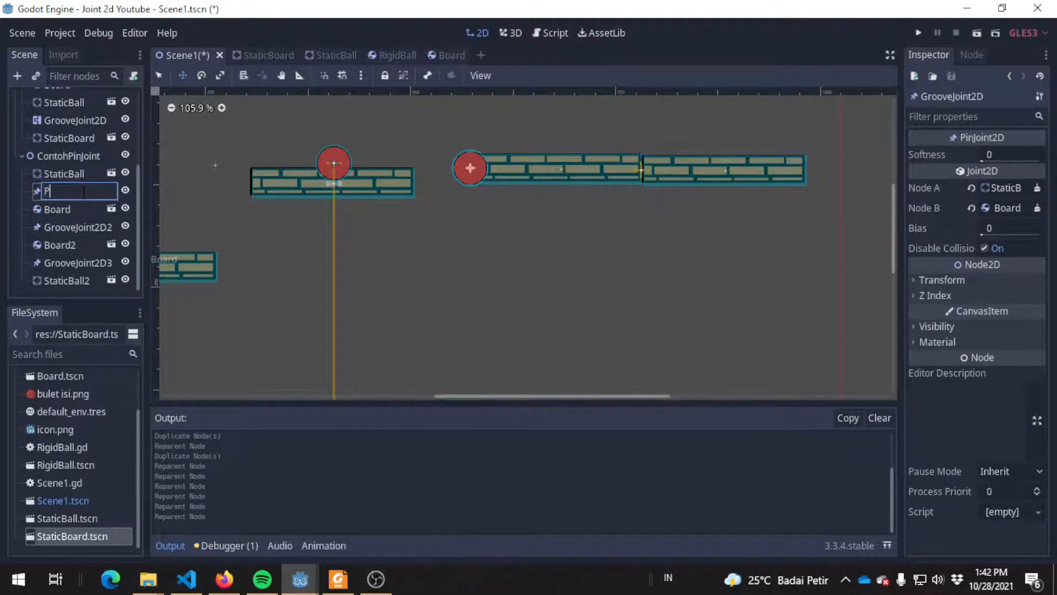
pyautogui.press('Return')
pyautogui.press('Down')
pyautogui.press('Down')
pyautogui.press('F2')
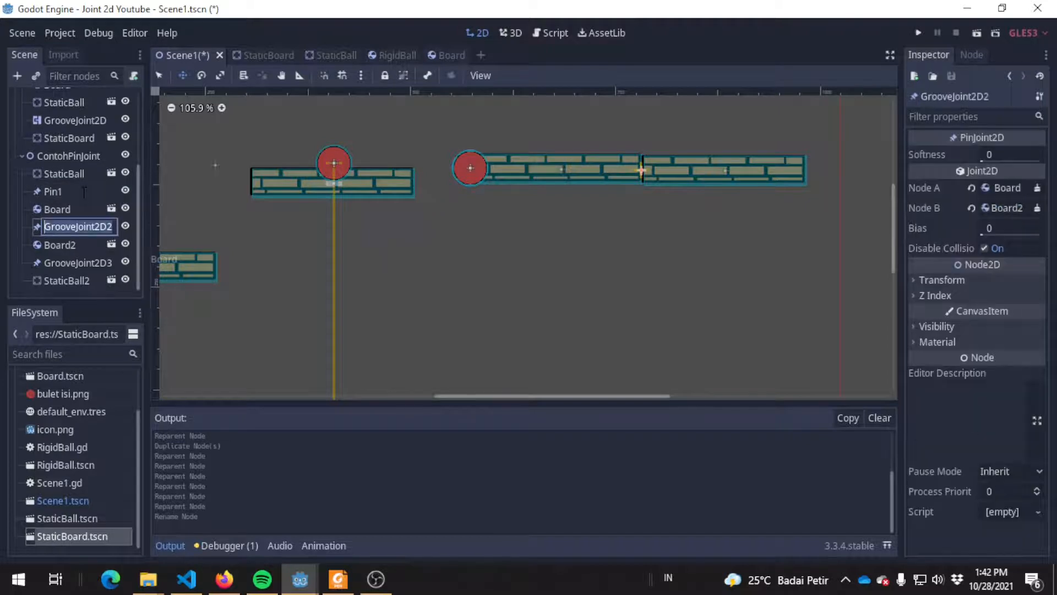
pyautogui.write('Pin2')
pyautogui.press('Return')
pyautogui.press('Down')
pyautogui.press('Down')
pyautogui.press('F2')
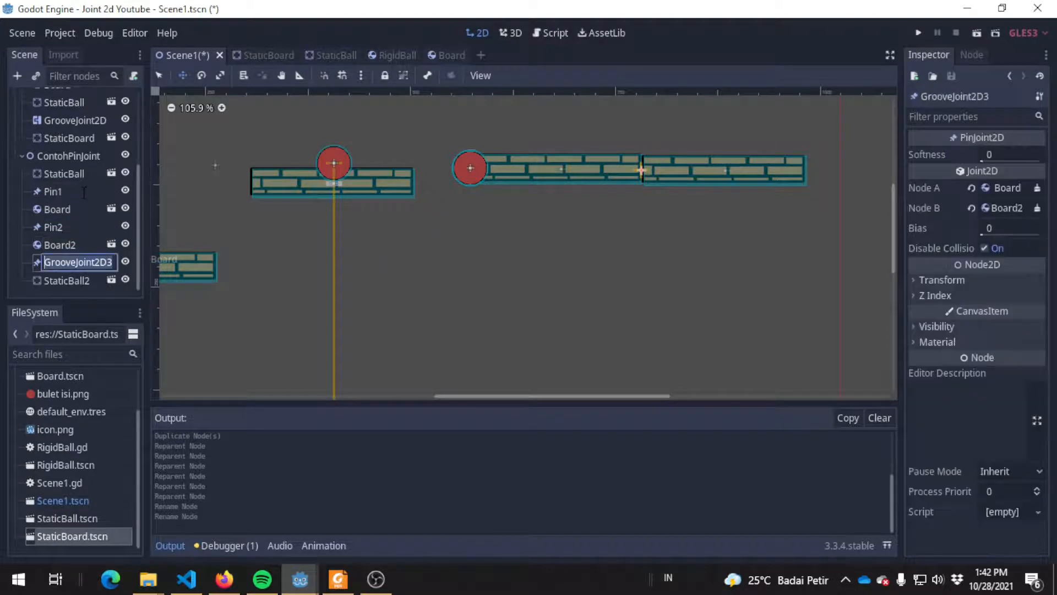
pyautogui.write('Pin3')
pyautogui.press('Return')
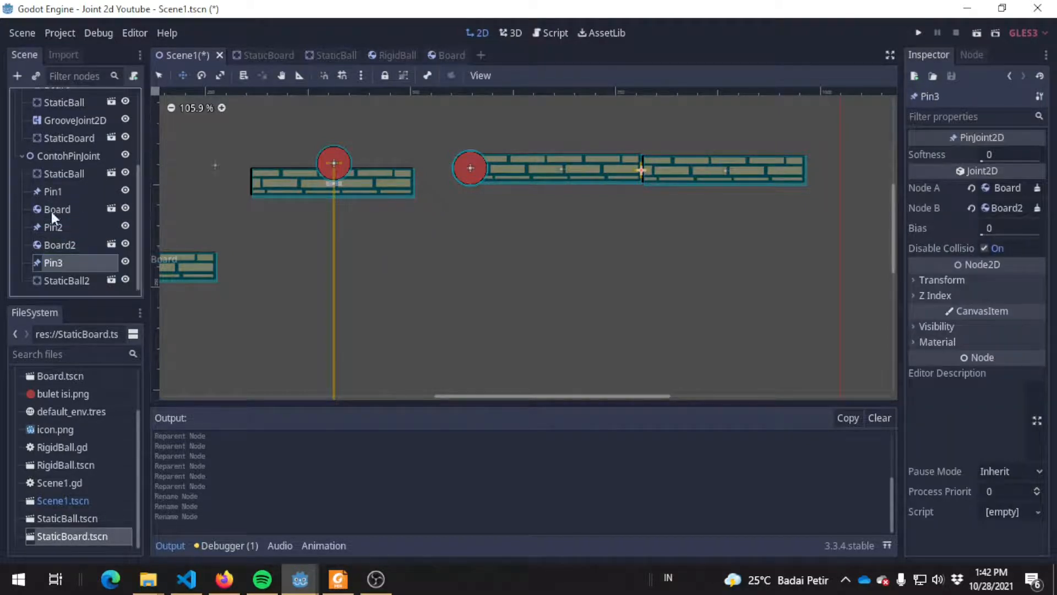
# Go through the balls, boards and pins under ContohPinJoint to review which bodies each pin has to connect
pyautogui.click(62, 197)
pyautogui.click(77, 172)
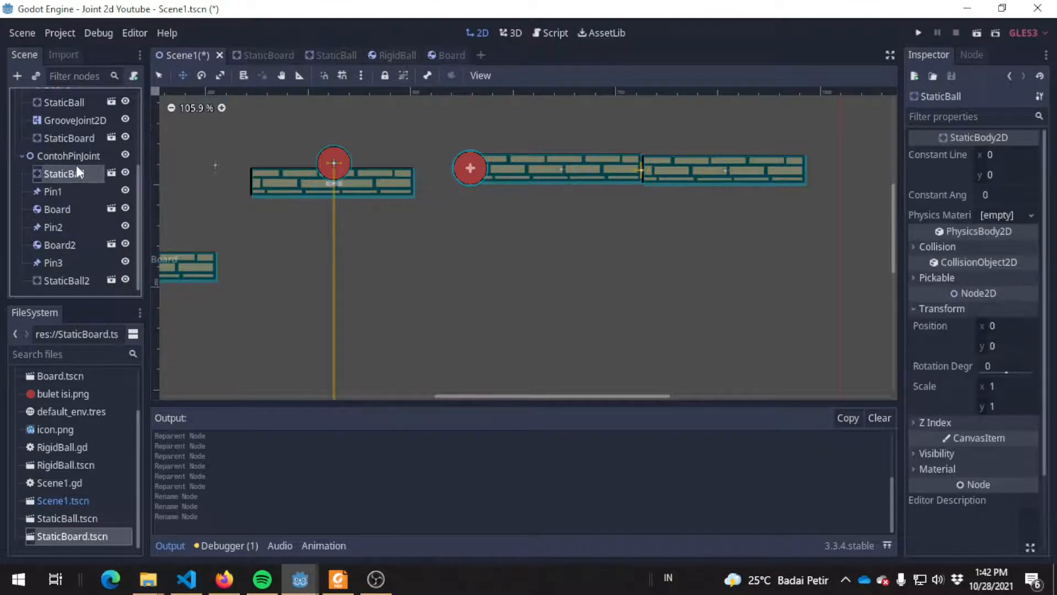
pyautogui.click(76, 208)
pyautogui.click(73, 226)
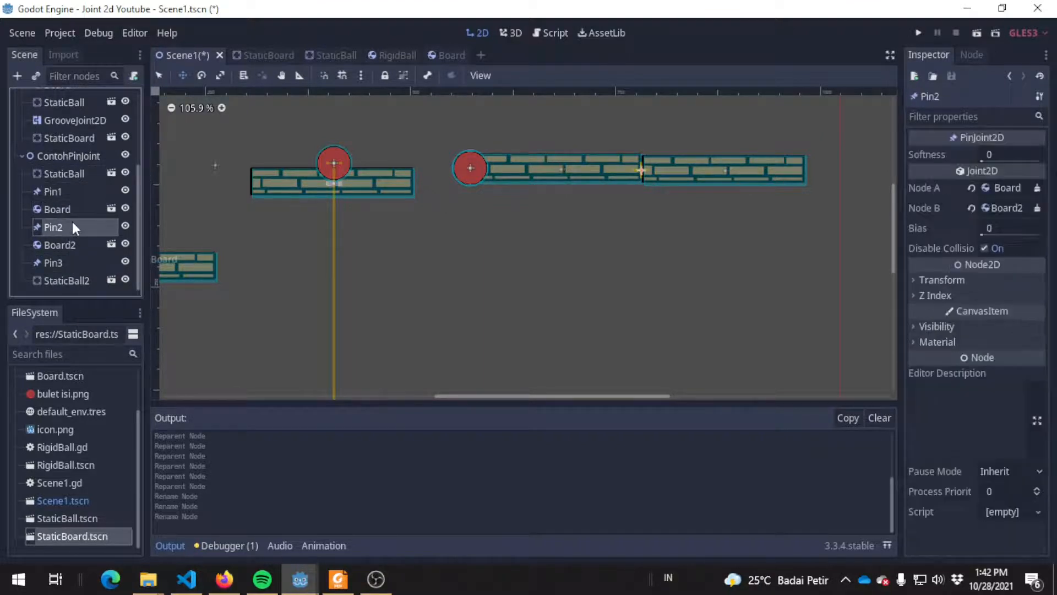
pyautogui.click(71, 245)
pyautogui.click(78, 208)
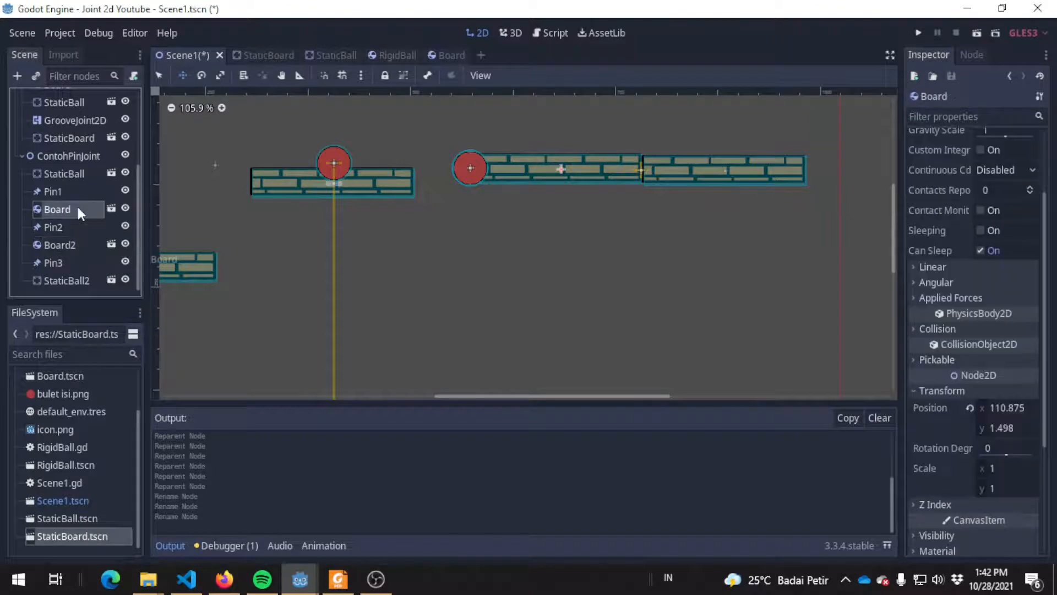
pyautogui.click(75, 245)
pyautogui.click(71, 262)
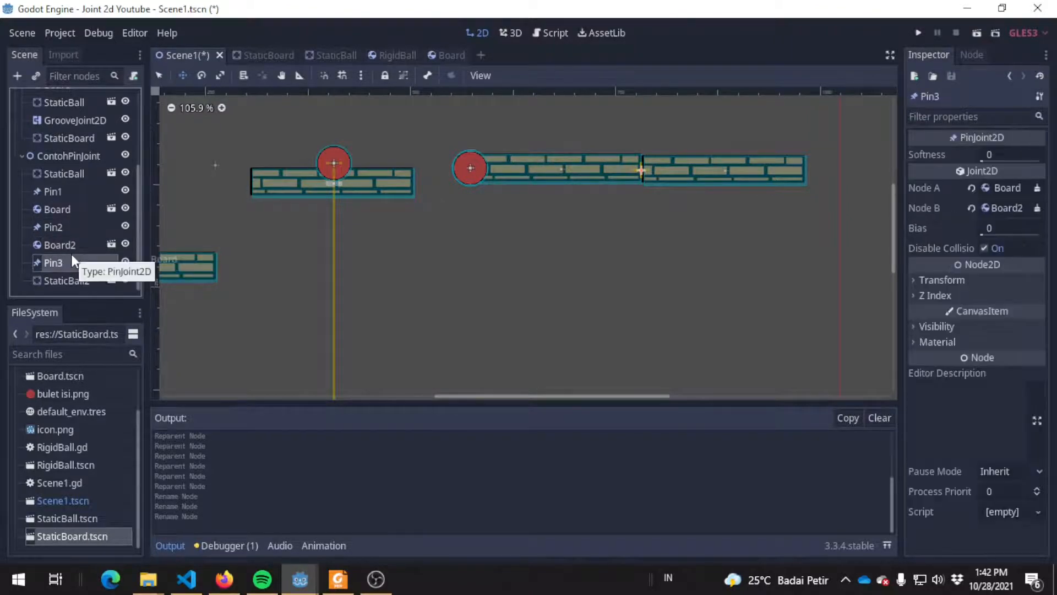
pyautogui.click(83, 244)
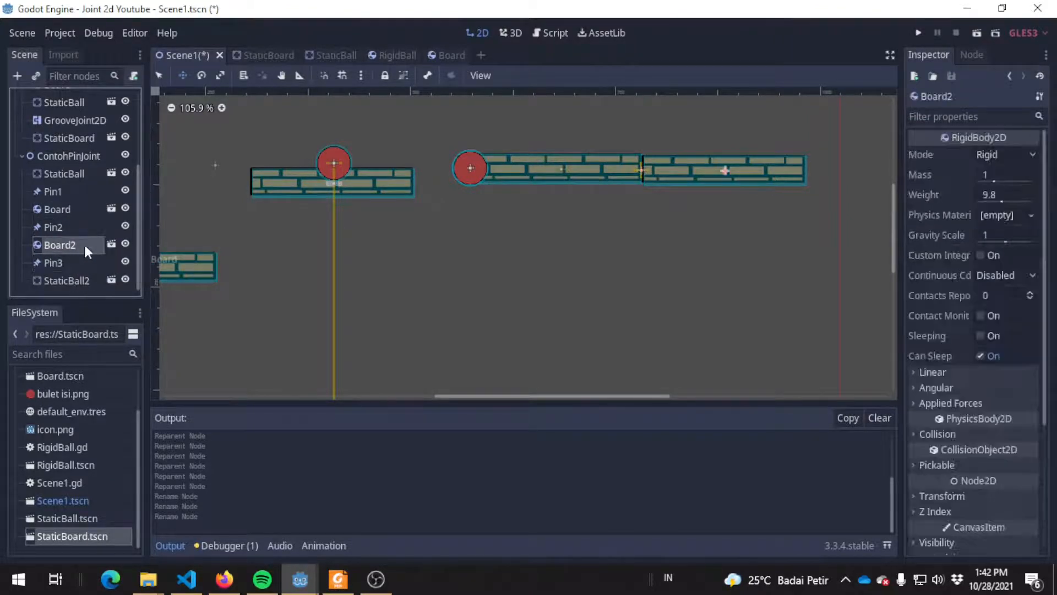
# Move StaticBall2 to about (413, 1) at Board2's free end, place Pin3 on it at about (411, 0), and save the scene
pyautogui.click(81, 281)
pyautogui.moveTo(473, 169); pyautogui.dragTo(819, 168)
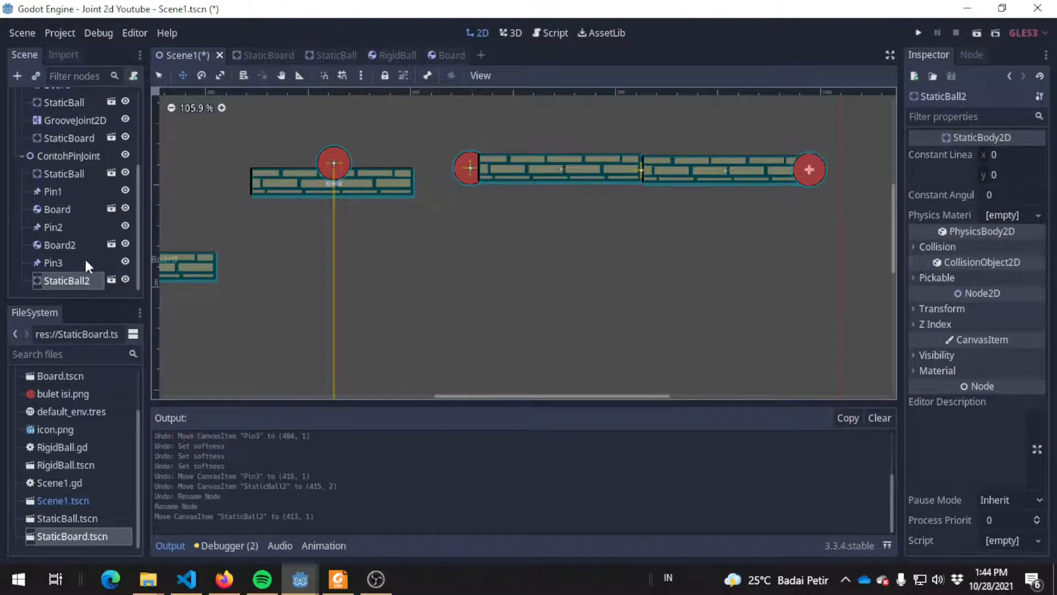
pyautogui.click(84, 258)
pyautogui.moveTo(672, 170); pyautogui.dragTo(842, 169)
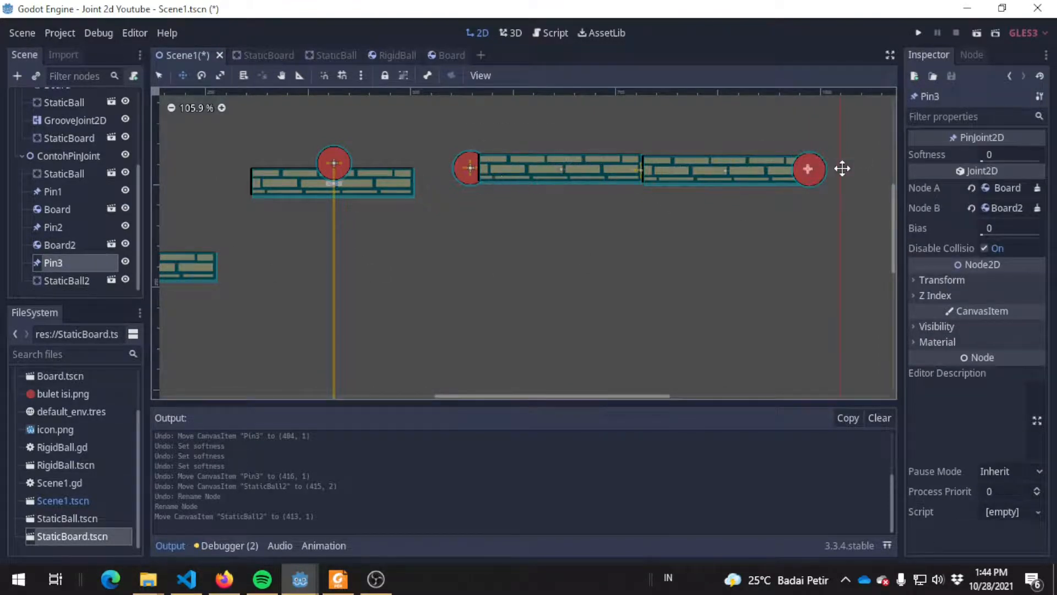
pyautogui.hotkey('ctrl', 's')
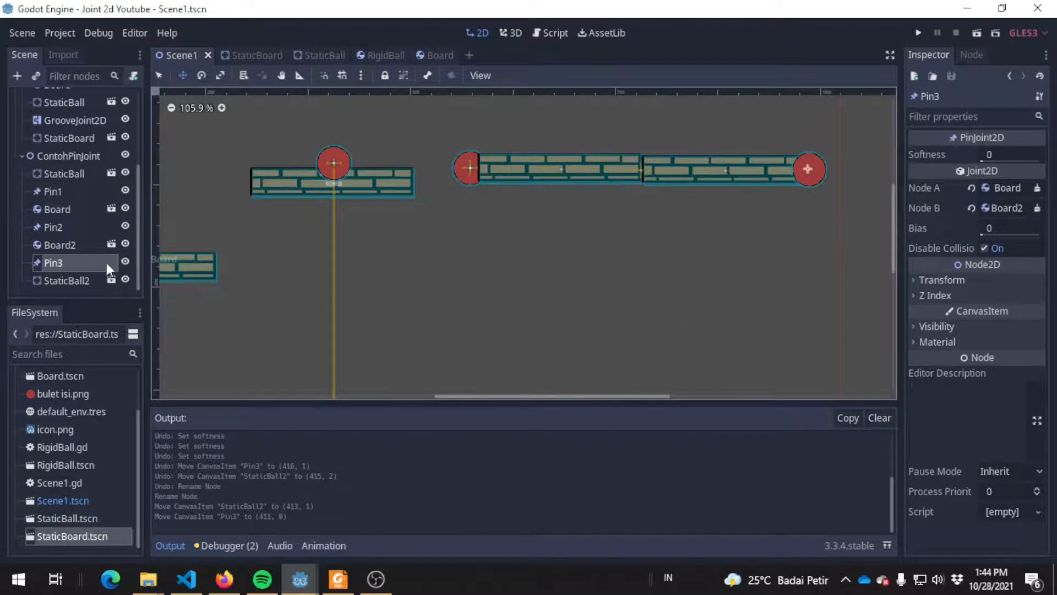
# Connect Pin3 to Board2 as Node A and StaticBall2 as Node B, and save the scene
pyautogui.click(46, 276)
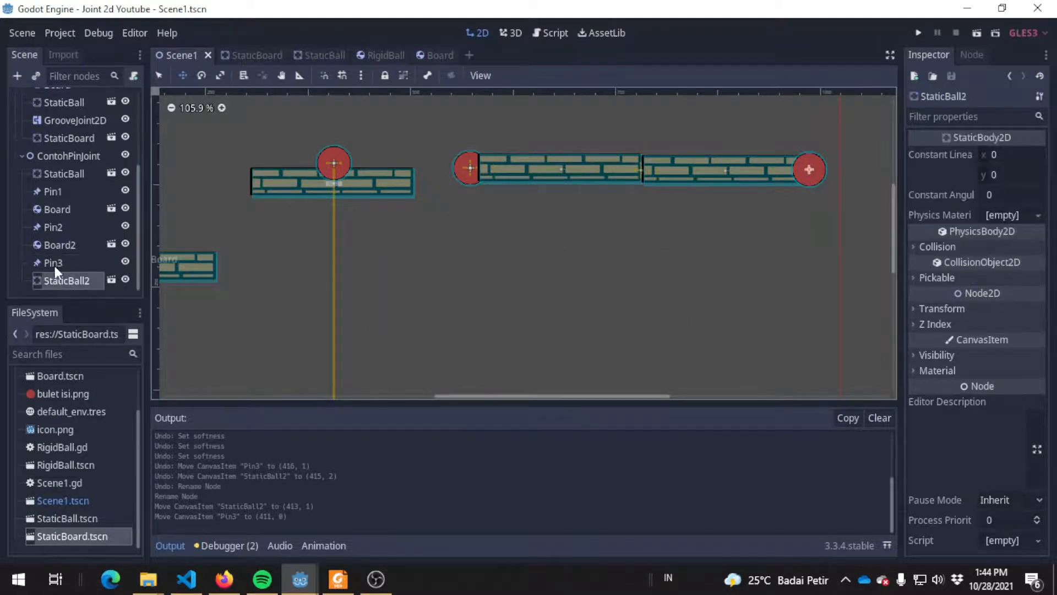
pyautogui.click(49, 264)
pyautogui.click(987, 189)
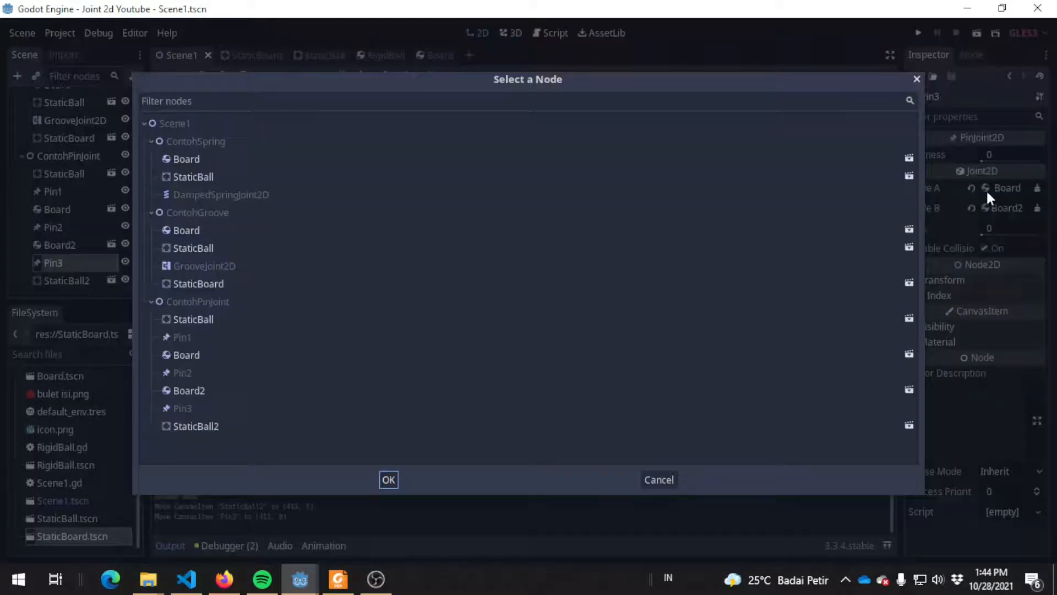
pyautogui.doubleClick(182, 390)
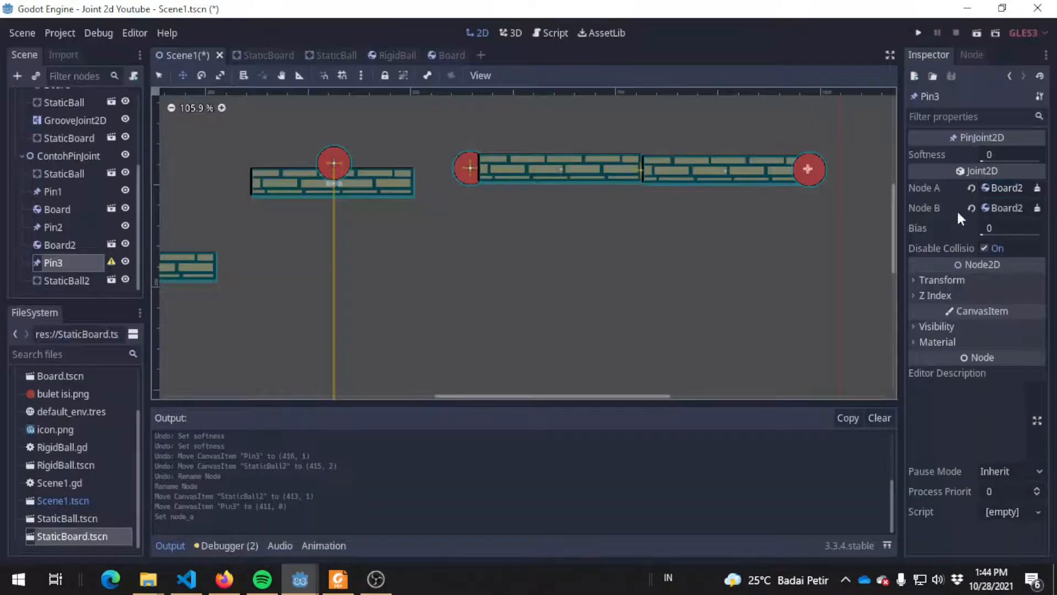
pyautogui.click(1003, 208)
pyautogui.doubleClick(230, 417)
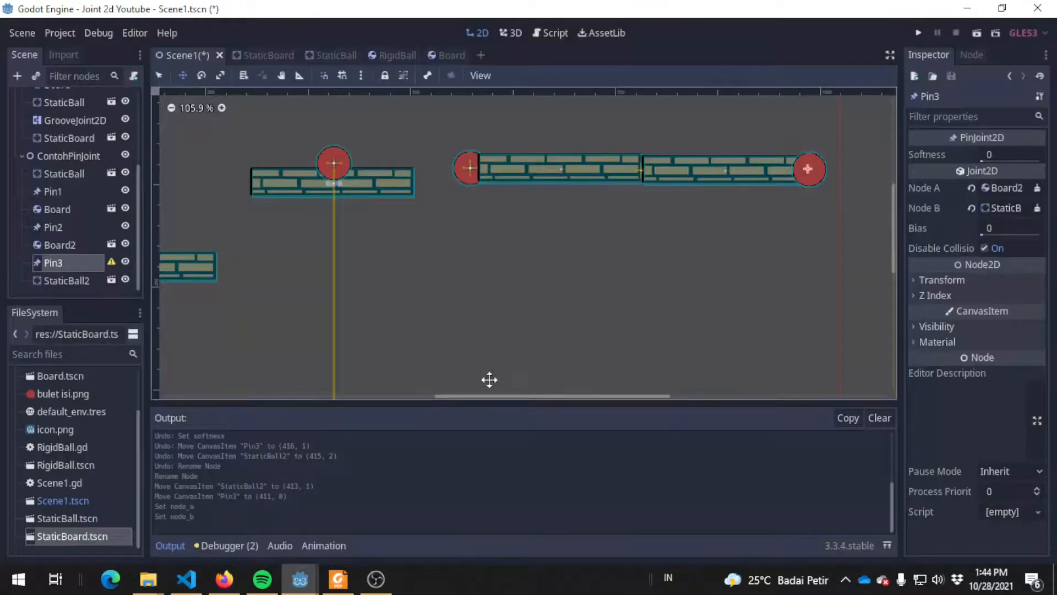
pyautogui.hotkey('ctrl', 's')
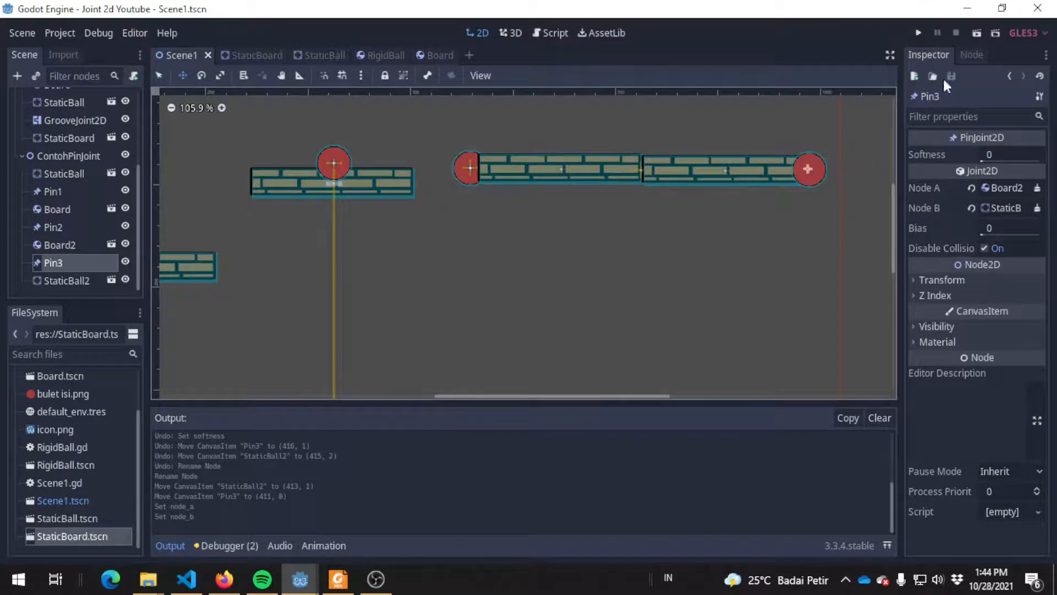
# Run the project, drop balls all over the two-board chain to test it, and close the game window
pyautogui.click(919, 33)
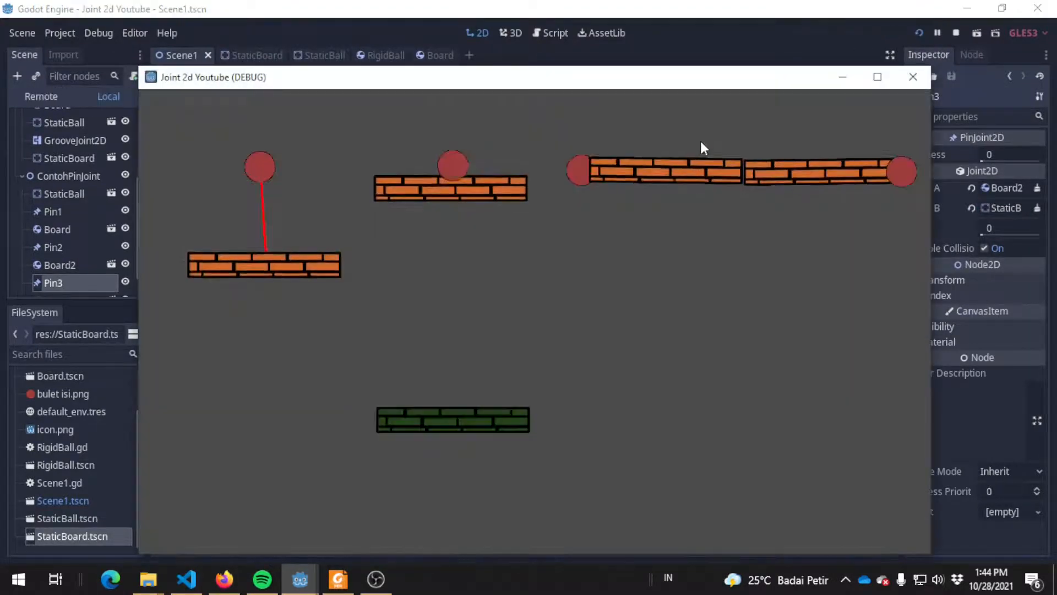
pyautogui.click(794, 139)
pyautogui.click(794, 140)
pyautogui.click(715, 138)
pyautogui.click(714, 133)
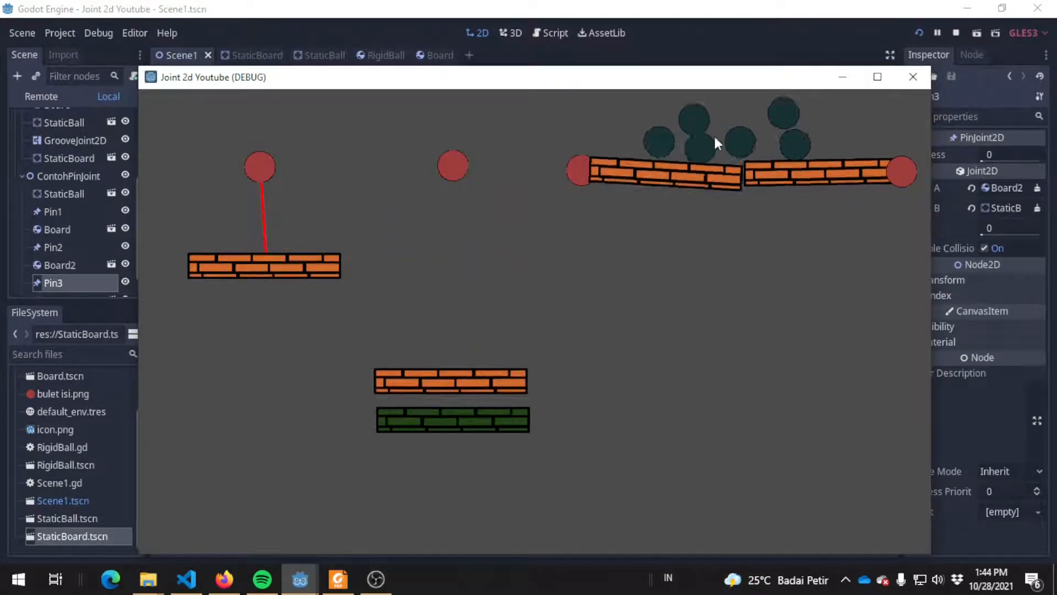
pyautogui.click(817, 131)
pyautogui.click(818, 131)
pyautogui.click(707, 131)
pyautogui.click(707, 131)
pyautogui.click(801, 151)
pyautogui.click(801, 150)
pyautogui.click(762, 143)
pyautogui.click(762, 144)
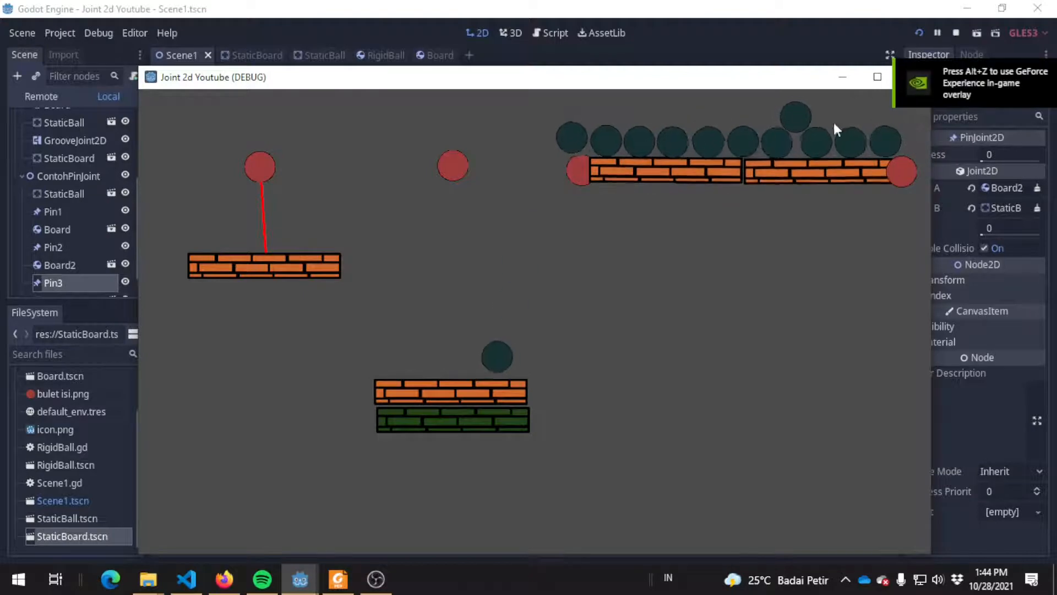
pyautogui.click(834, 82)
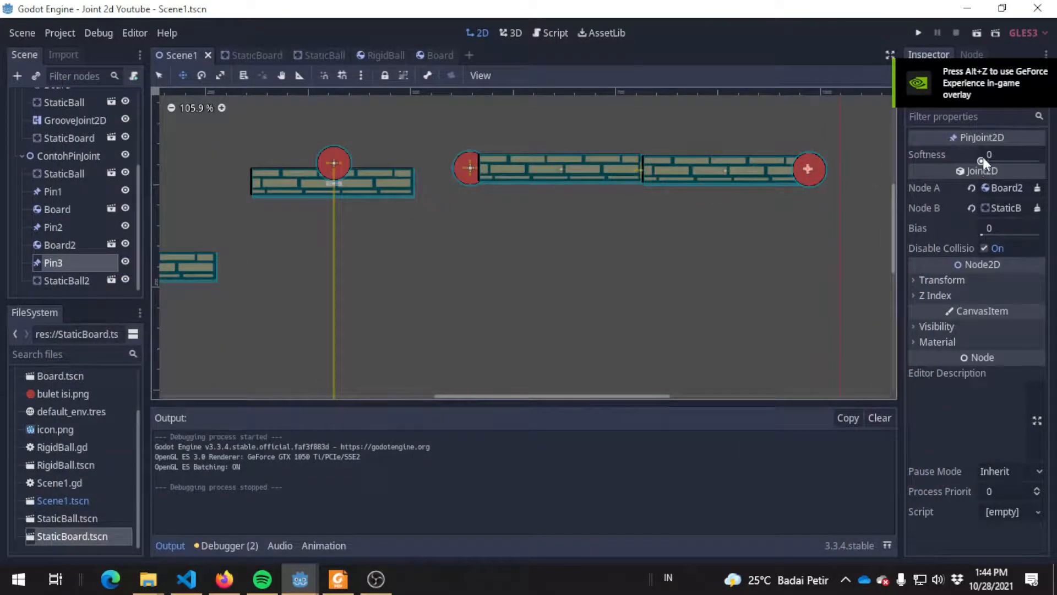
# Set the softness of Pin3, Pin2 and Pin1 to 2
pyautogui.moveTo(983, 157); pyautogui.dragTo(996, 164)
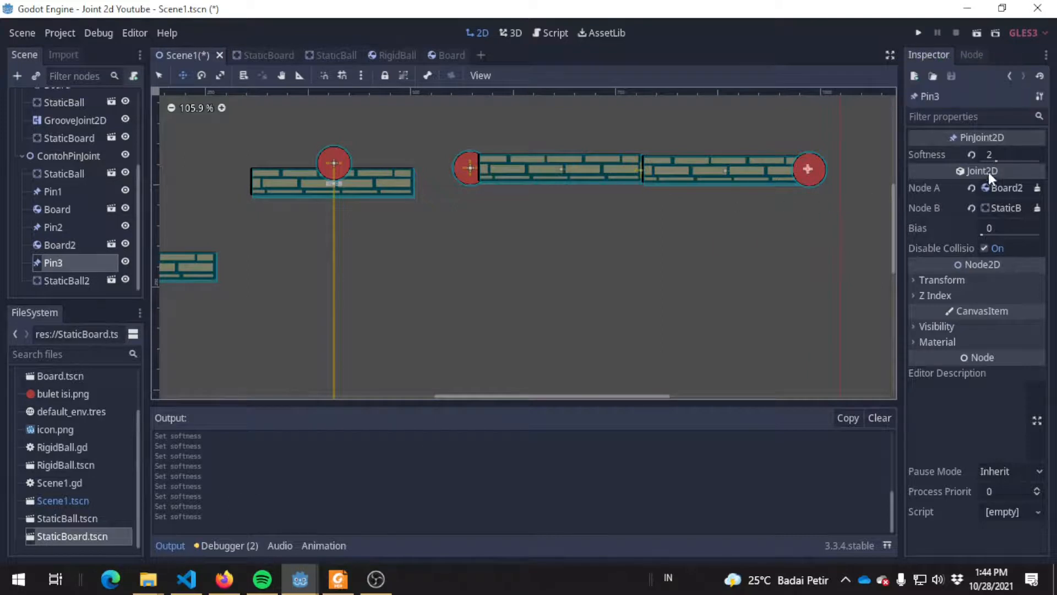
pyautogui.click(61, 228)
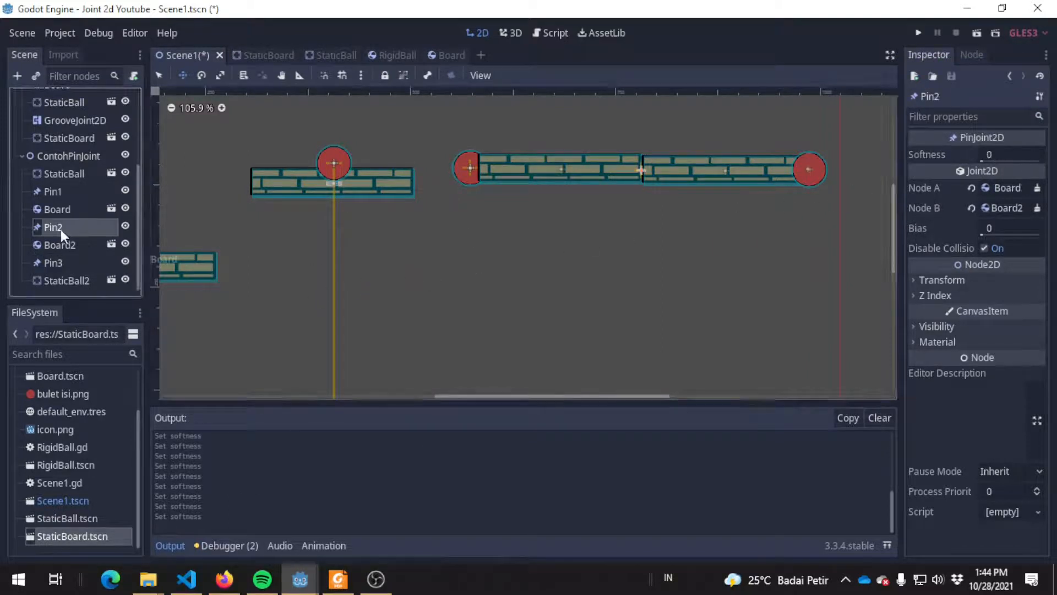
pyautogui.click(982, 155)
pyautogui.write('2')
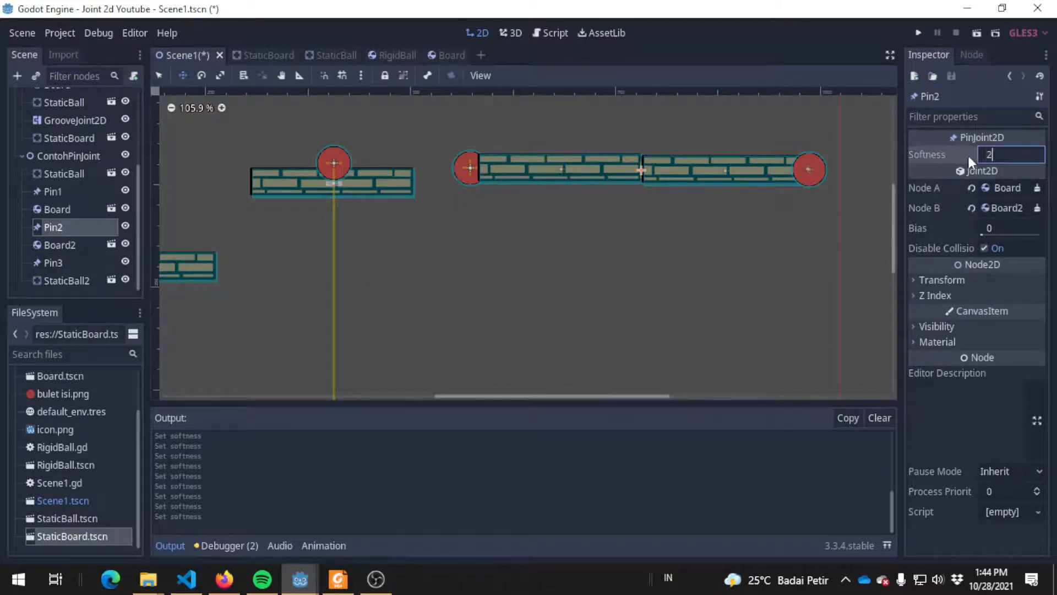
pyautogui.click(77, 192)
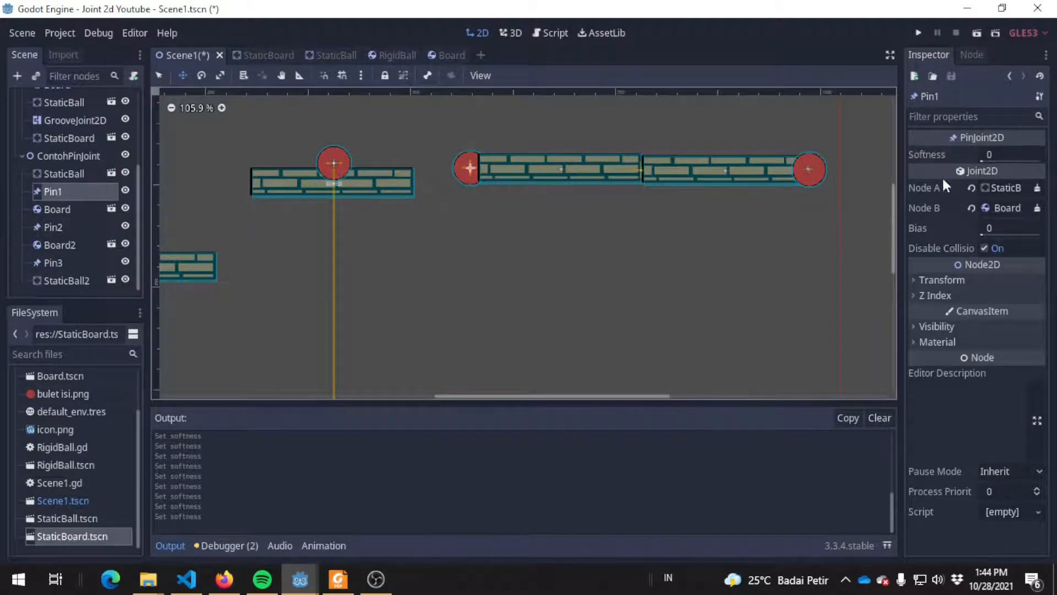
pyautogui.click(1010, 154)
pyautogui.write('2')
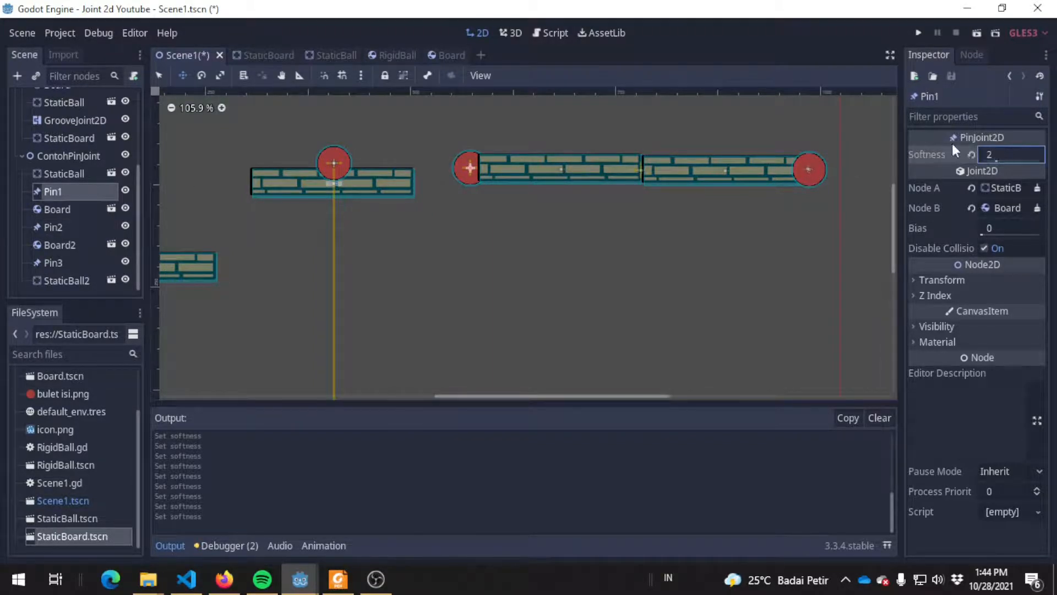
# Run the project with the softened pins, pile many balls onto the board chain to see how far it sags, and close the game
pyautogui.click(918, 33)
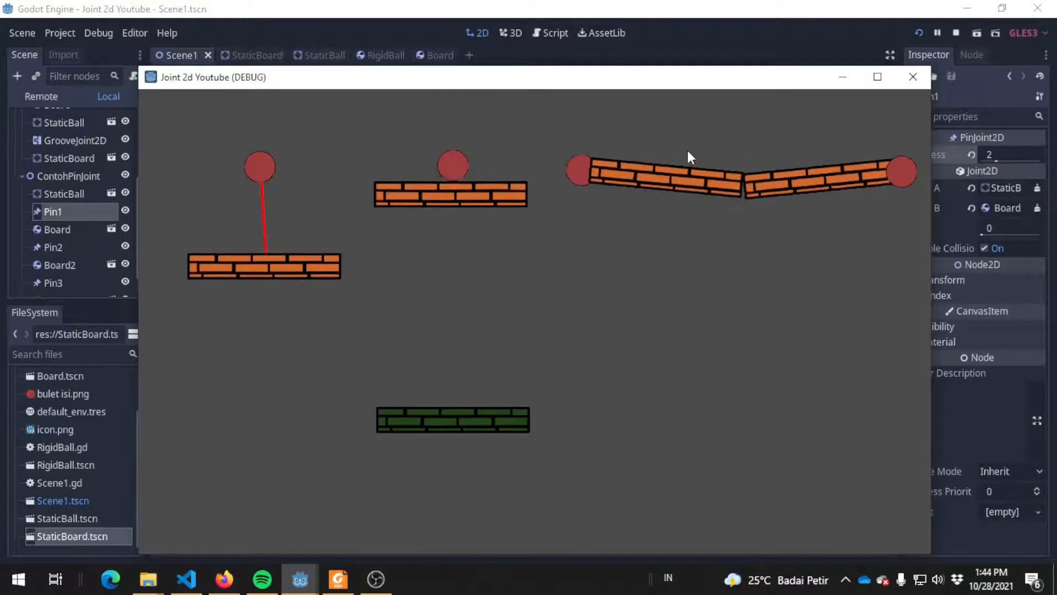
pyautogui.click(688, 152)
pyautogui.click(703, 145)
pyautogui.click(702, 144)
pyautogui.click(710, 145)
pyautogui.click(796, 148)
pyautogui.click(794, 148)
pyautogui.click(793, 149)
pyautogui.click(682, 164)
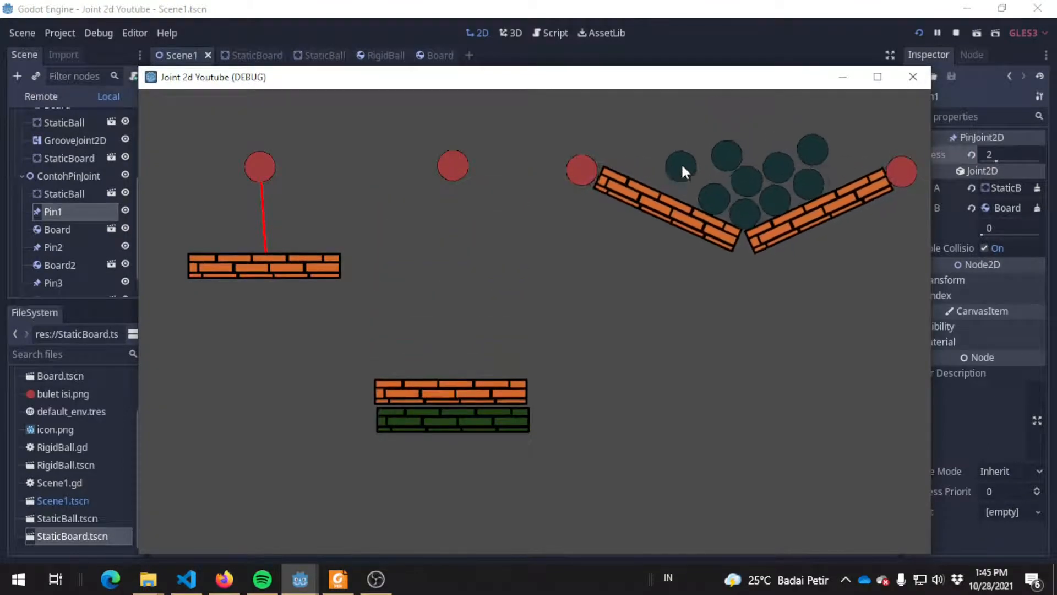
pyautogui.click(771, 161)
pyautogui.click(787, 164)
pyautogui.click(782, 165)
pyautogui.click(715, 167)
pyautogui.click(705, 168)
pyautogui.click(672, 165)
pyautogui.click(670, 161)
pyautogui.click(674, 144)
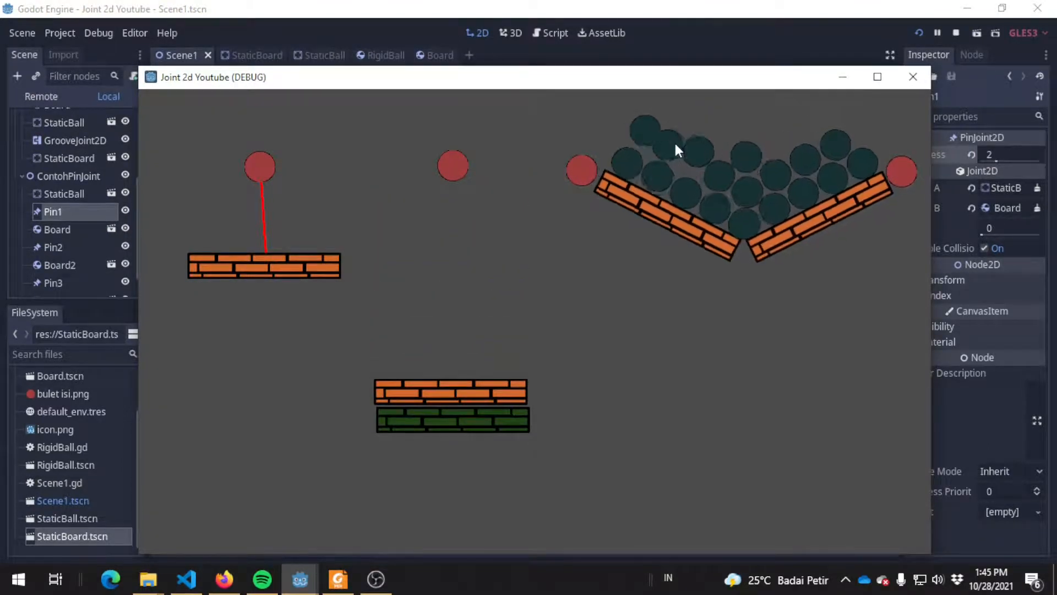
pyautogui.click(763, 144)
pyautogui.click(764, 144)
pyautogui.click(763, 142)
pyautogui.click(764, 143)
pyautogui.click(748, 157)
pyautogui.click(742, 164)
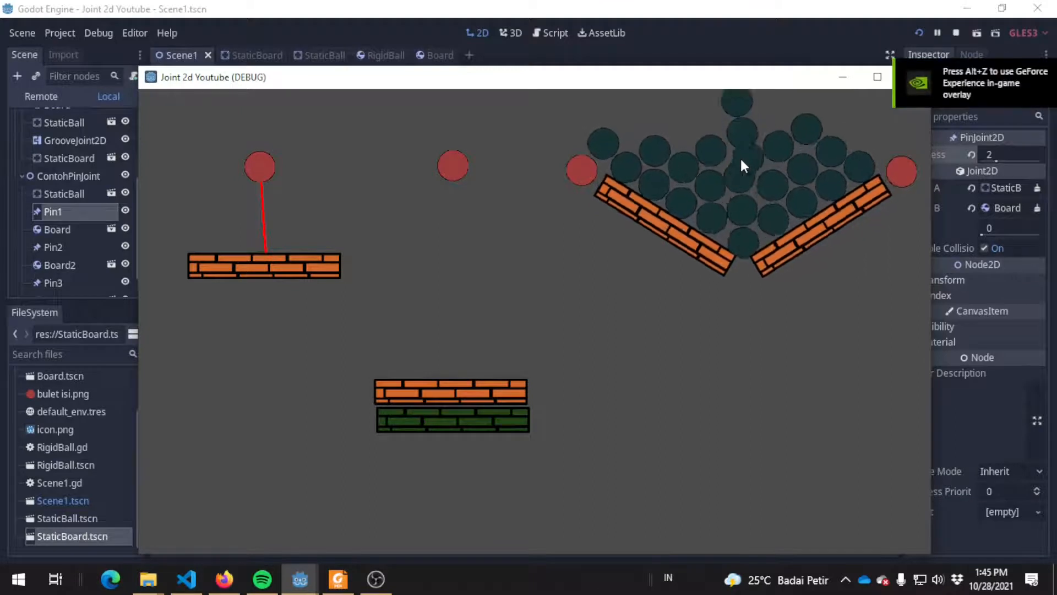
pyautogui.click(738, 168)
pyautogui.click(730, 189)
pyautogui.click(731, 190)
pyautogui.click(731, 190)
pyautogui.click(732, 190)
pyautogui.click(731, 190)
pyautogui.click(732, 190)
pyautogui.click(731, 190)
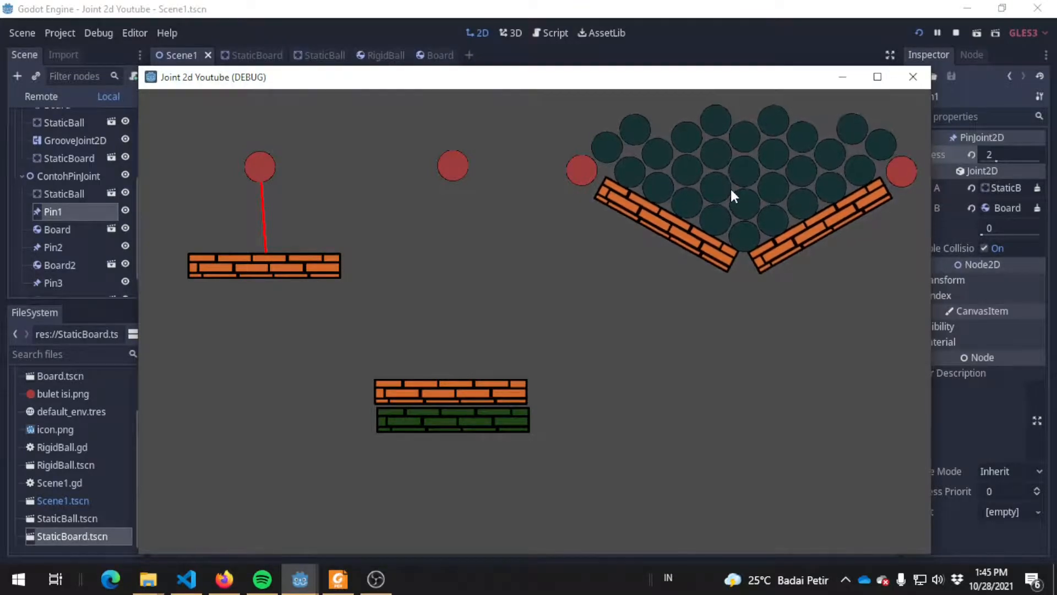
pyautogui.click(918, 76)
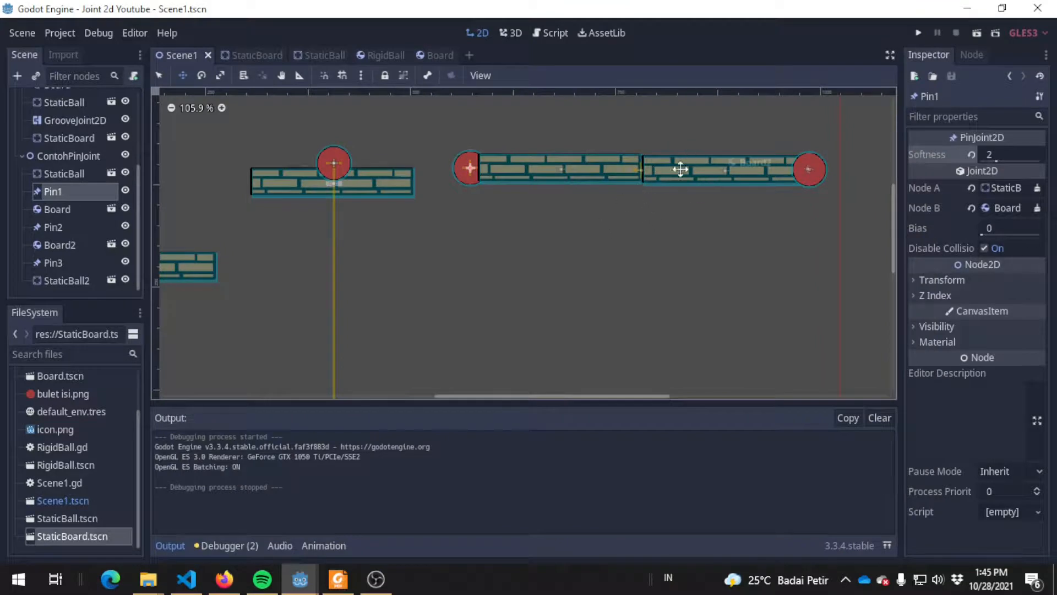
# In Scene1's script, add the condition if (event.is_action_pressed("ui_accept")): after the ui_right block
pyautogui.click(79, 227)
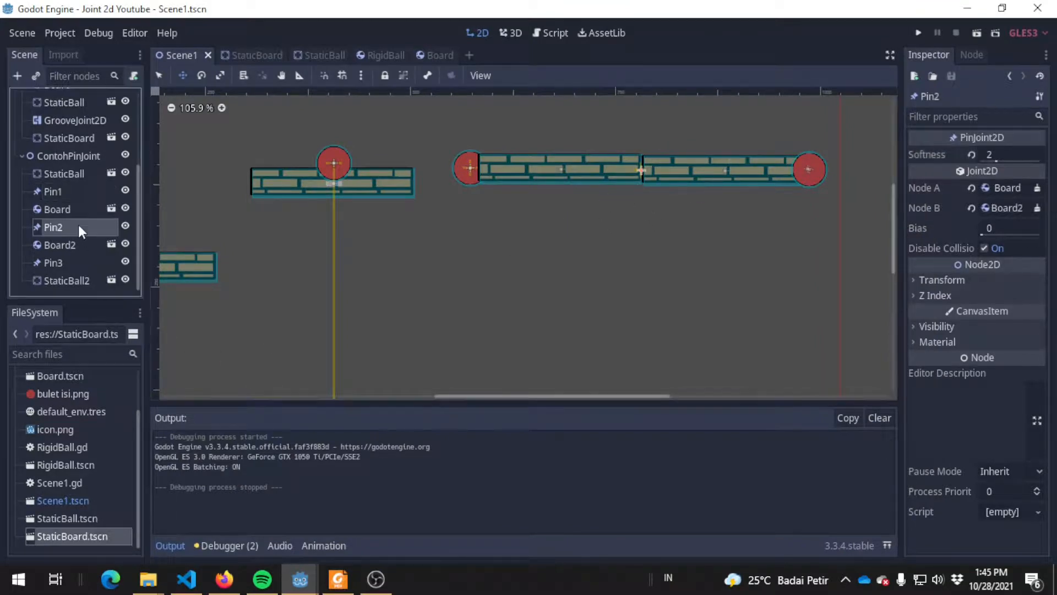
pyautogui.scroll(1, 78, 160)
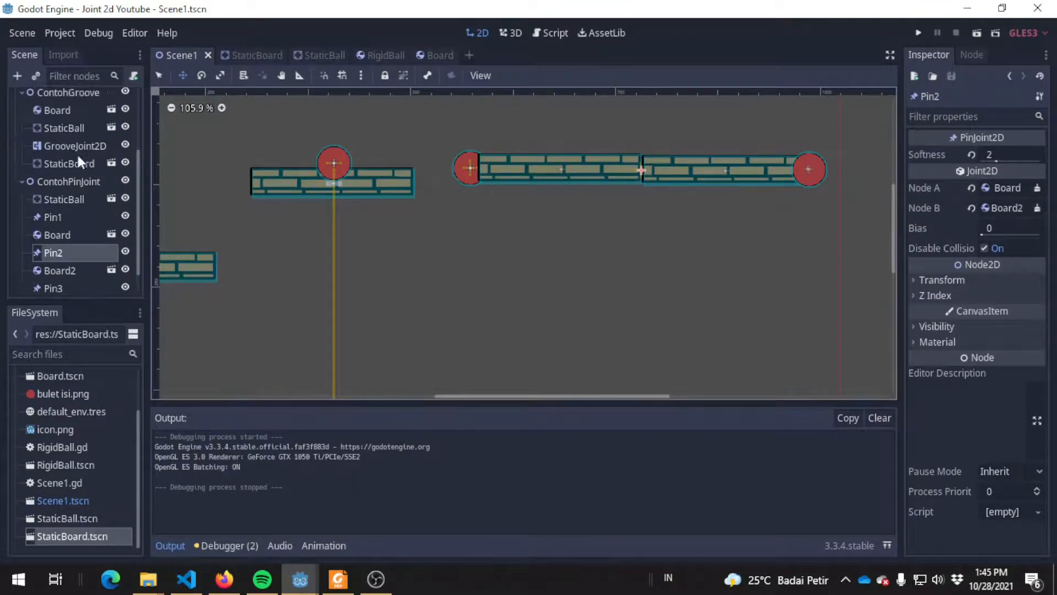
pyautogui.scroll(4, 88, 127)
pyautogui.click(111, 98)
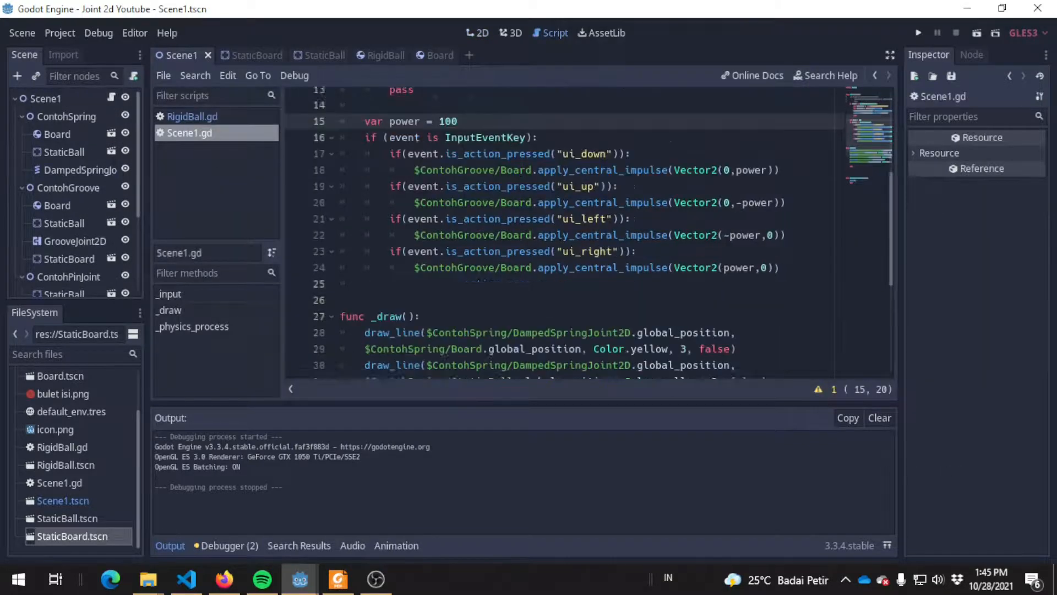
pyautogui.click(786, 289)
pyautogui.click(785, 283)
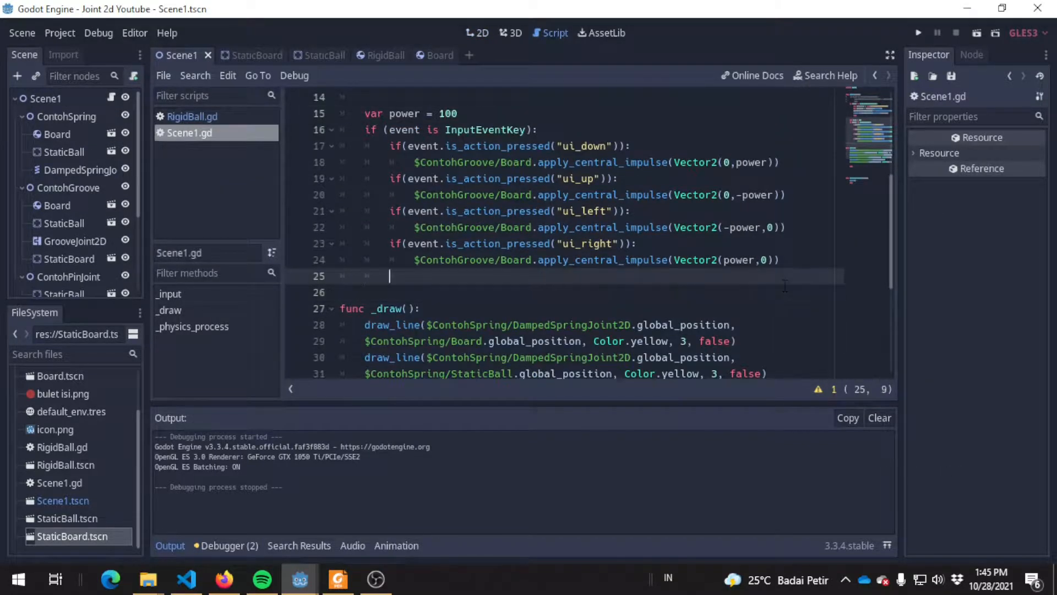
pyautogui.write('if (event.is_ac')
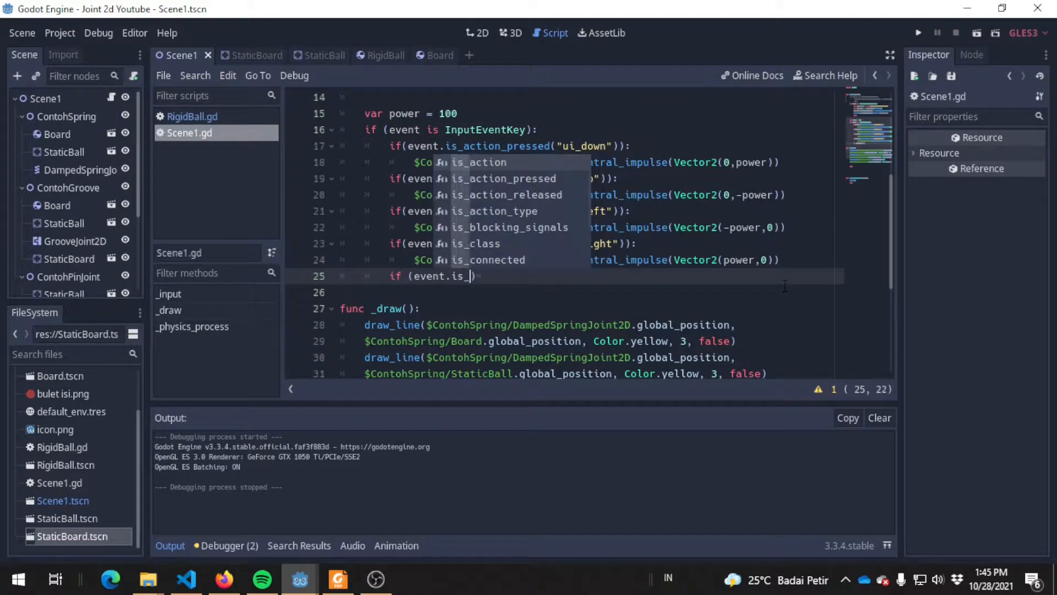
pyautogui.press('Down')
pyautogui.press('Return')
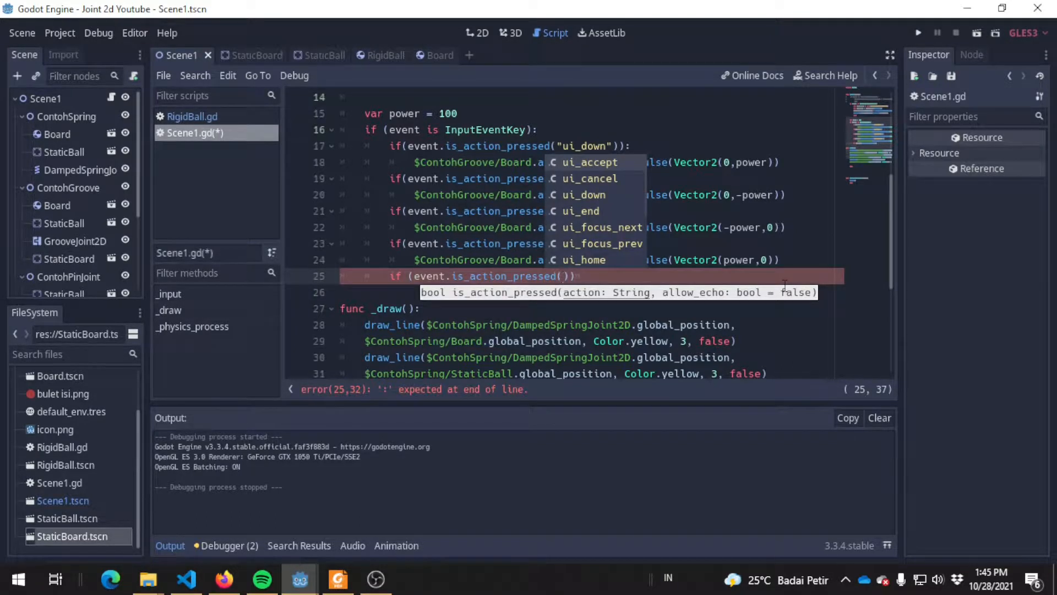
pyautogui.press('Return')
pyautogui.write(':')
pyautogui.press('Return')
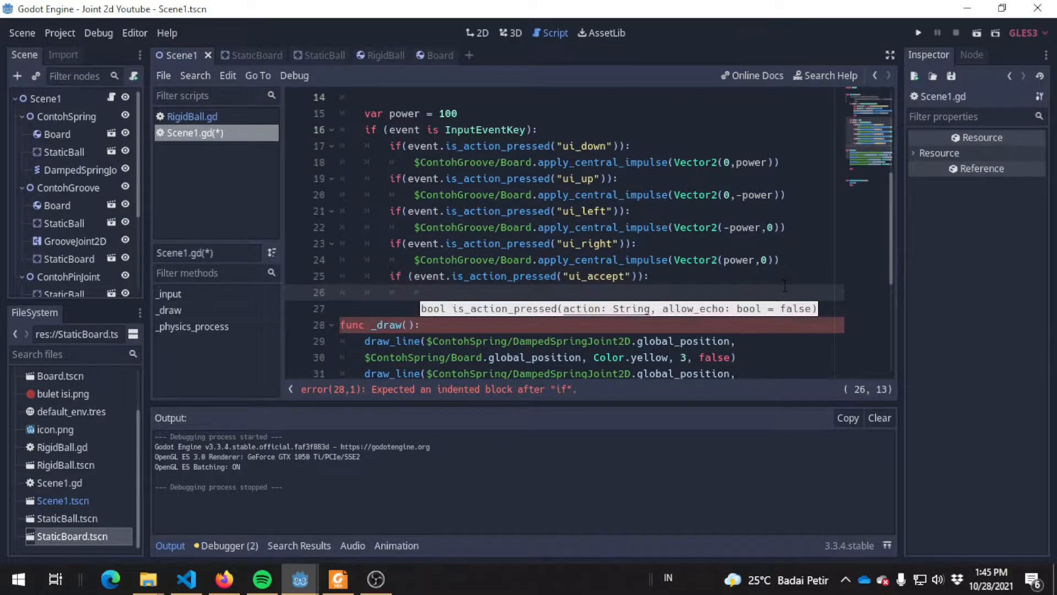
# Make the ui_accept branch call $ContohPinJoint/Pin2.queue_free() and save the script
pyautogui.write('$pint')
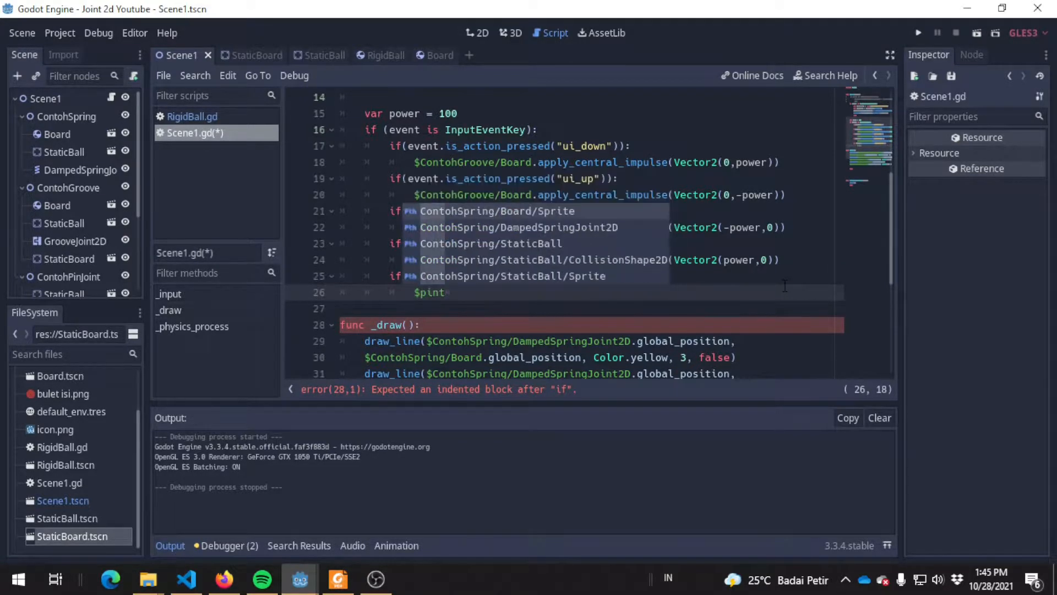
pyautogui.write('2')
pyautogui.press('BackSpace')
pyautogui.press('BackSpace')
pyautogui.press('BackSpace')
pyautogui.press('BackSpace')
pyautogui.press('BackSpace')
pyautogui.write('Pin')
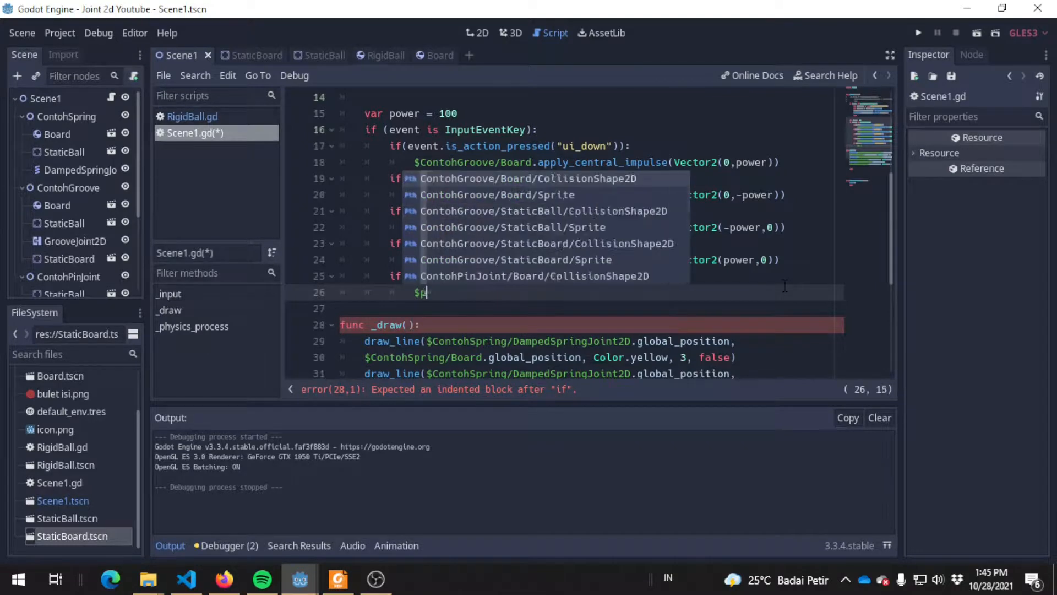
pyautogui.write('2')
pyautogui.press('Down')
pyautogui.press('Down')
pyautogui.press('Down')
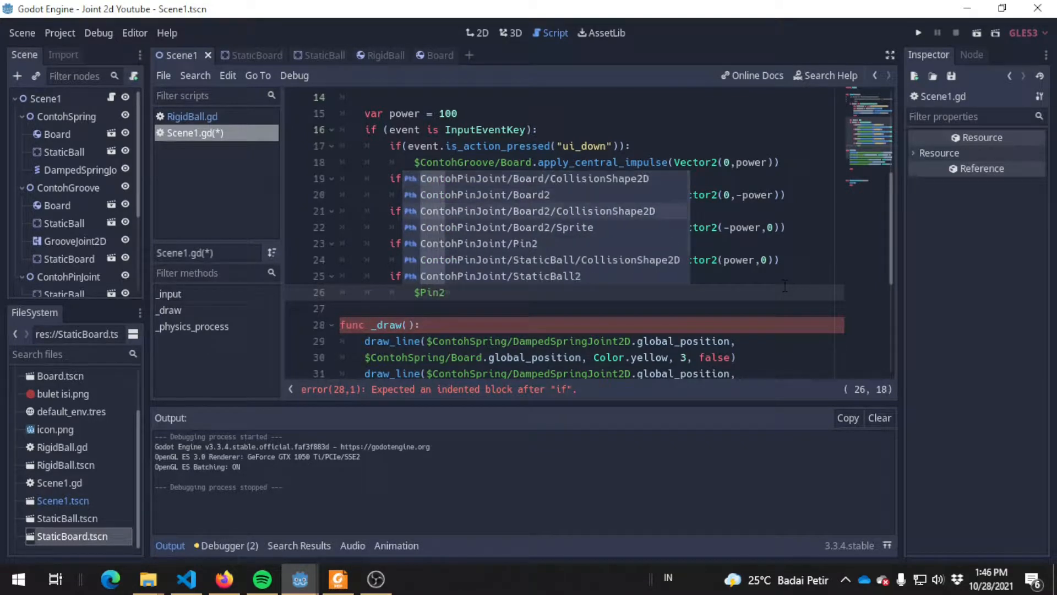
pyautogui.press('Return')
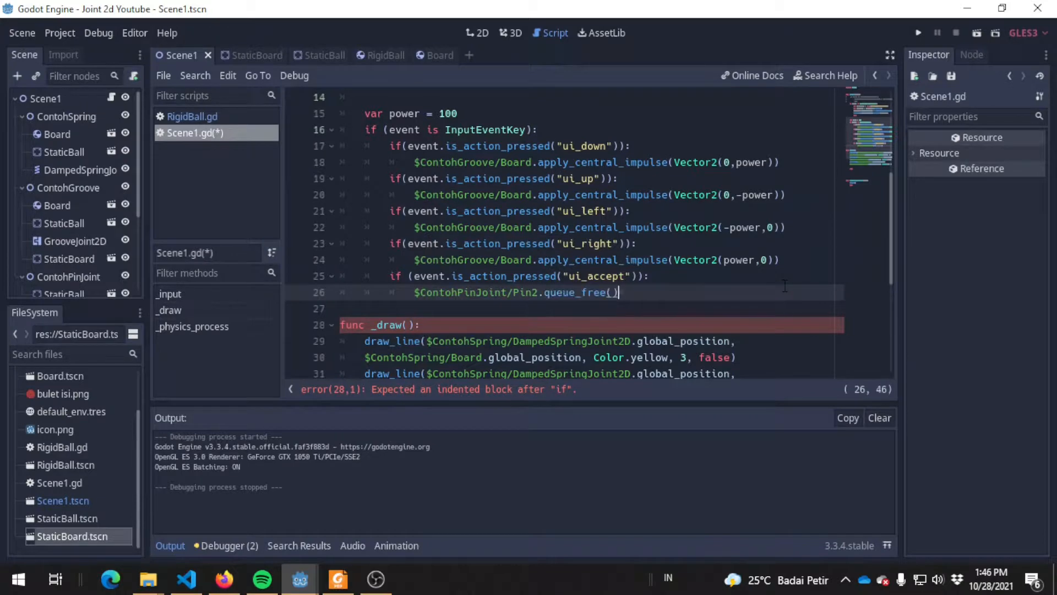
pyautogui.click(583, 212)
pyautogui.click(638, 276)
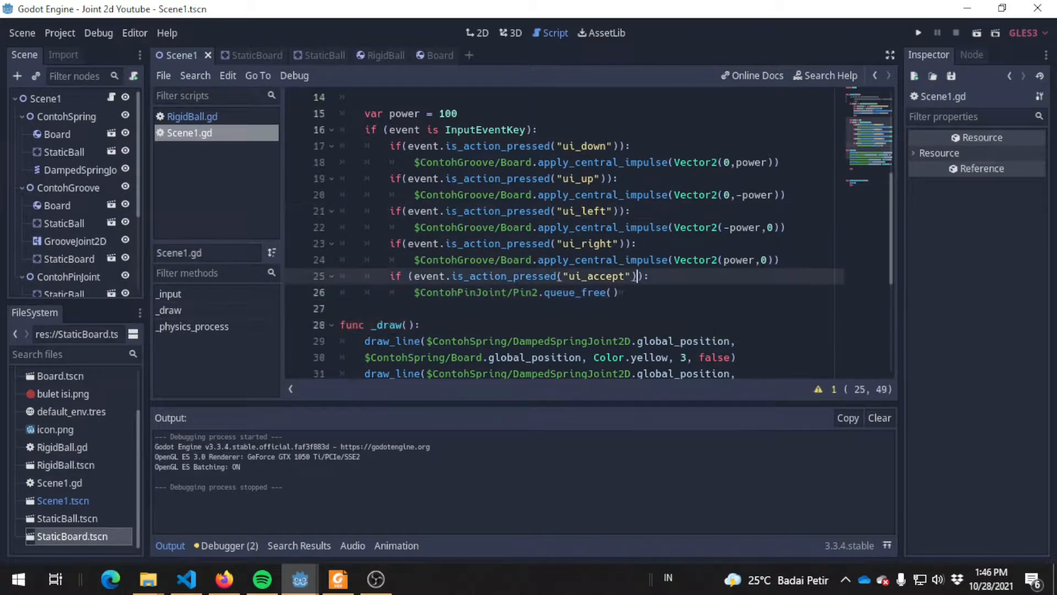
pyautogui.click(638, 292)
pyautogui.click(633, 304)
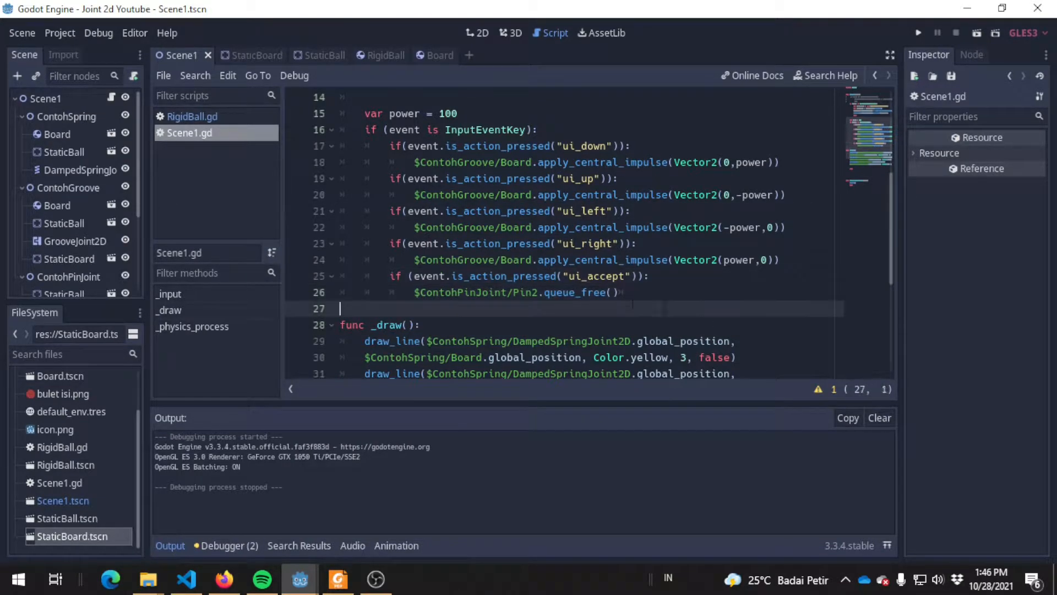
# Run the project and pour balls onto the two-board chain to load it for testing the removal of Pin2
pyautogui.click(912, 32)
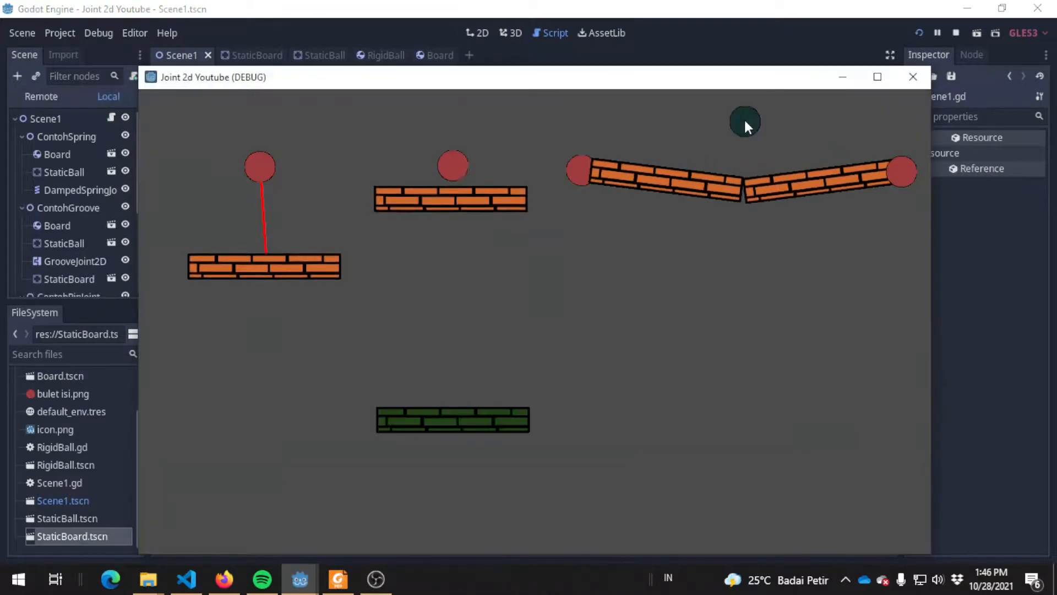
pyautogui.moveTo(745, 121)
pyautogui.mouseDown()
pyautogui.moveTo(709, 127)
pyautogui.moveTo(697, 148)
pyautogui.moveTo(776, 155)
pyautogui.moveTo(771, 138)
pyautogui.mouseUp()
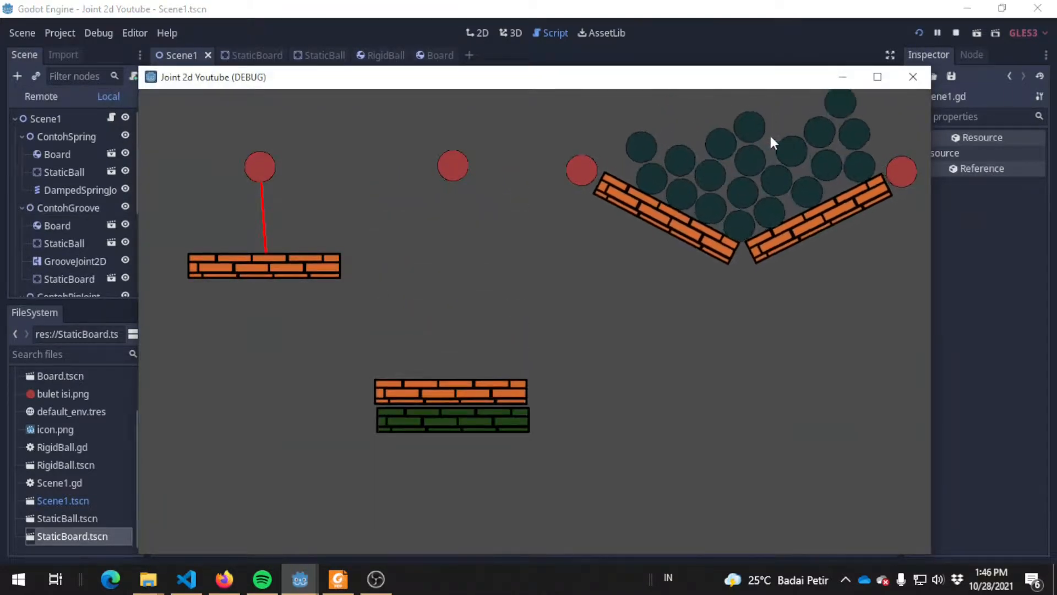